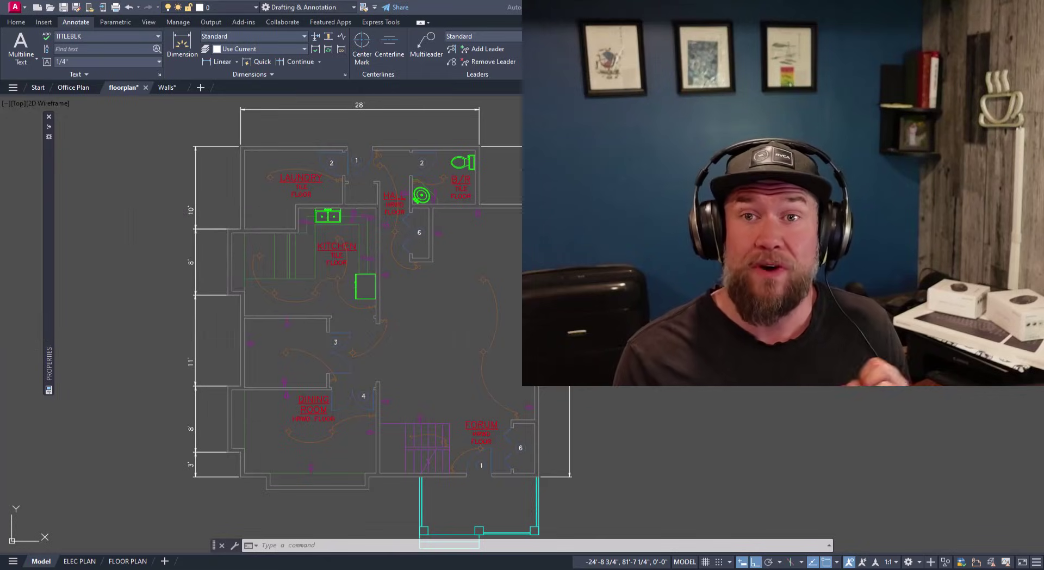
{"action": "key", "text": "Escape"}
{"action": "key", "text": "Escape"}
{"action": "key", "text": "Escape"}
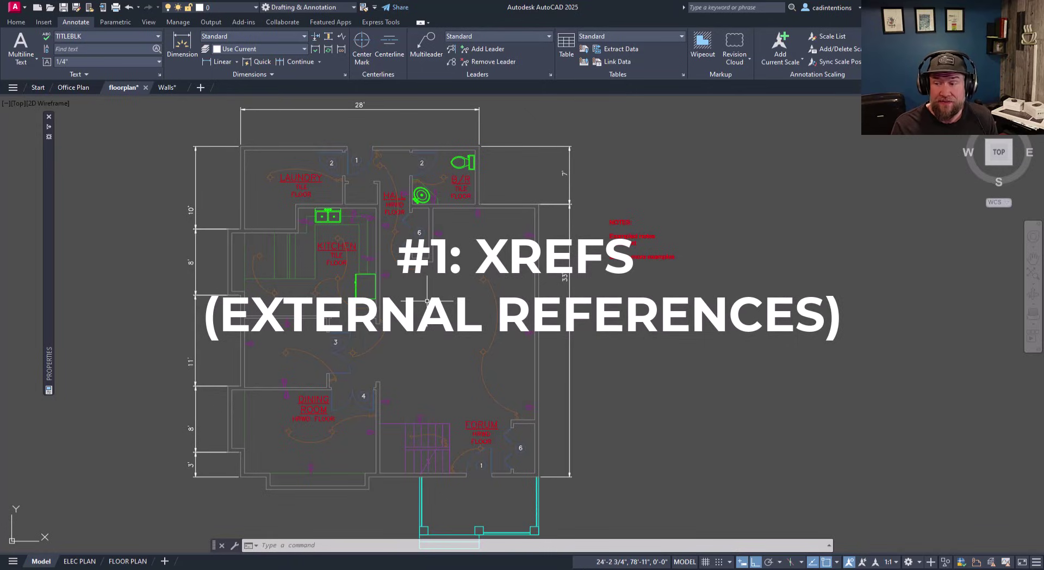
{"action": "middle_click_drag", "start_coordinate": [466, 298], "coordinate": [504, 291]}
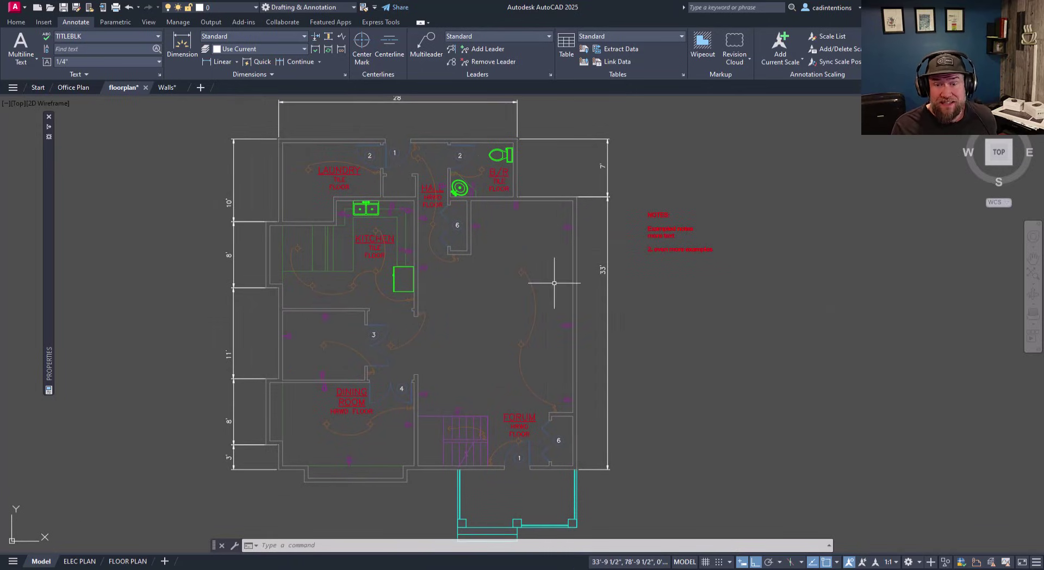
{"action": "key", "text": "Escape"}
{"action": "key", "text": "Escape"}
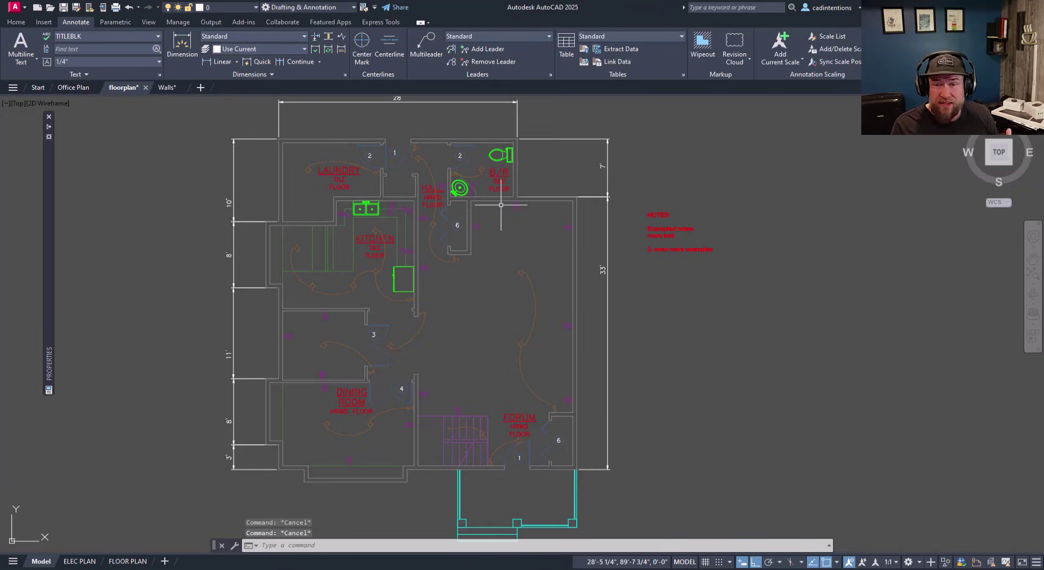
{"action": "key", "text": "Escape"}
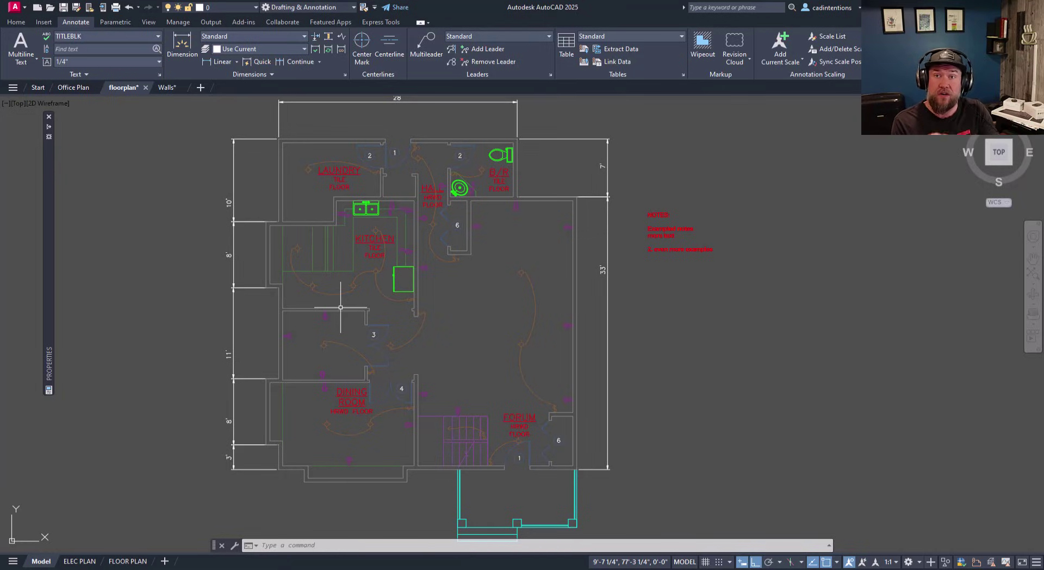
{"action": "key", "text": "Escape"}
{"action": "key", "text": "Escape"}
{"action": "key", "text": "Escape"}
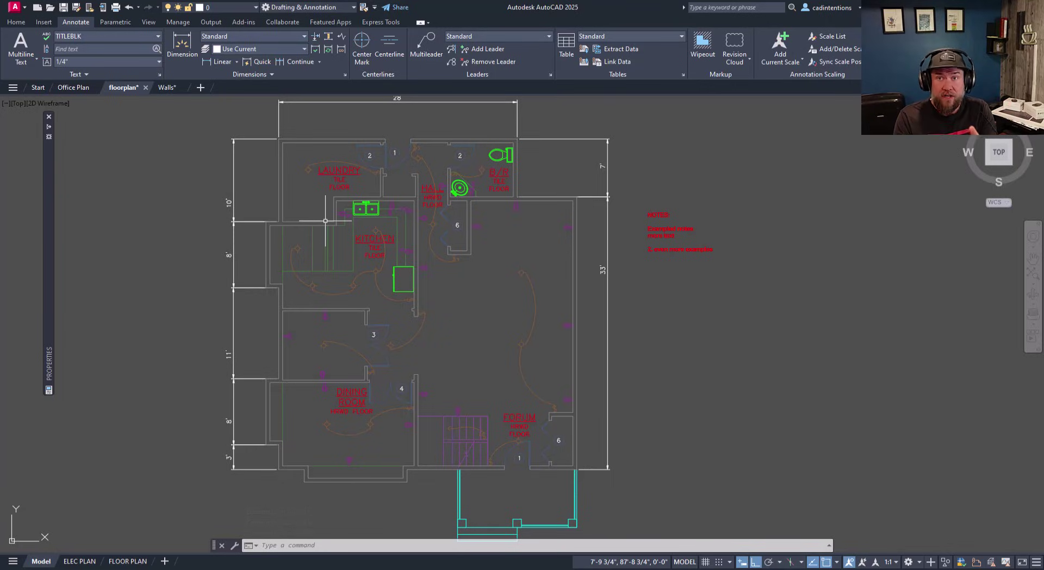
{"action": "key", "text": "Escape"}
{"action": "key", "text": "Escape"}
{"action": "left_click", "coordinate": [514, 199]}
{"action": "mouse_move", "coordinate": [447, 356]}
{"action": "middle_mouse_down"}
{"action": "mouse_move", "coordinate": [429, 344]}
{"action": "mouse_move", "coordinate": [426, 354]}
{"action": "middle_mouse_up"}
{"action": "key", "text": "Escape"}
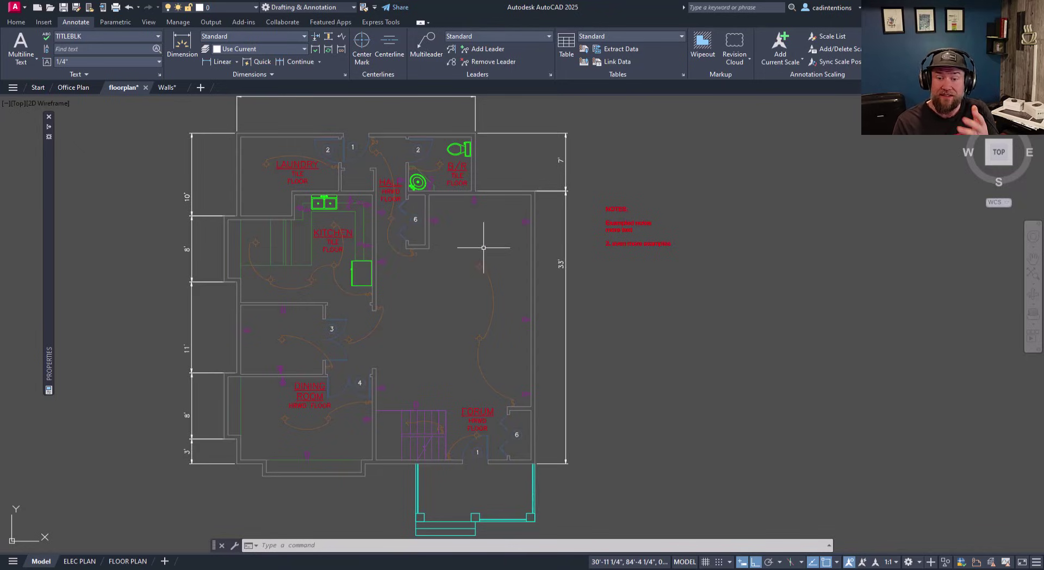
Step: Select the electrical reference and the walls reference one after the other to examine what each xref contains
{"action": "left_click", "coordinate": [496, 284]}
{"action": "left_click", "coordinate": [447, 296]}
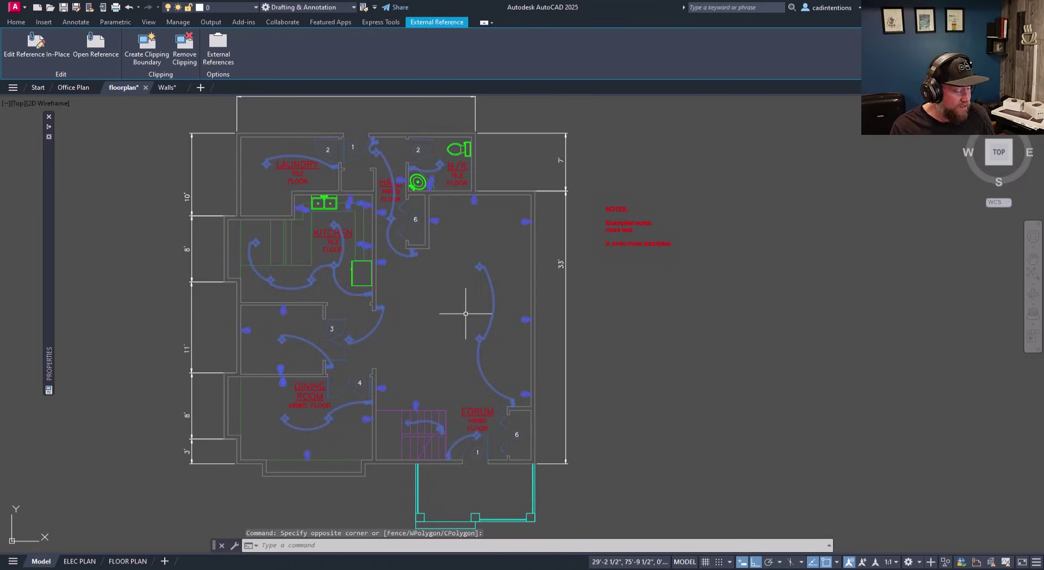
{"action": "key", "text": "Escape"}
{"action": "key", "text": "Escape"}
{"action": "key", "text": "Escape"}
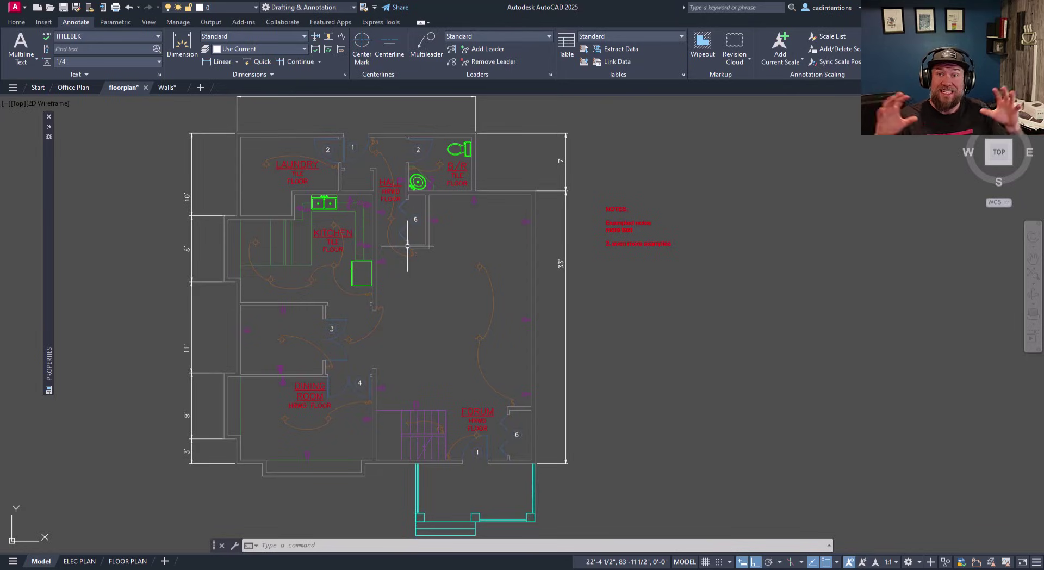
{"action": "left_click", "coordinate": [461, 192]}
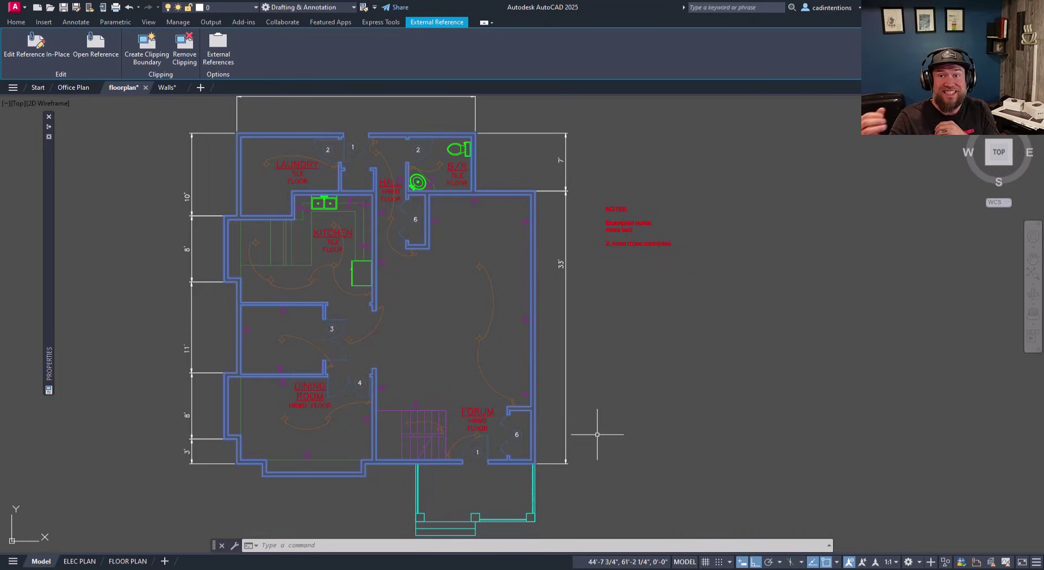
{"action": "key", "text": "Escape"}
{"action": "key", "text": "Escape"}
{"action": "key", "text": "Escape"}
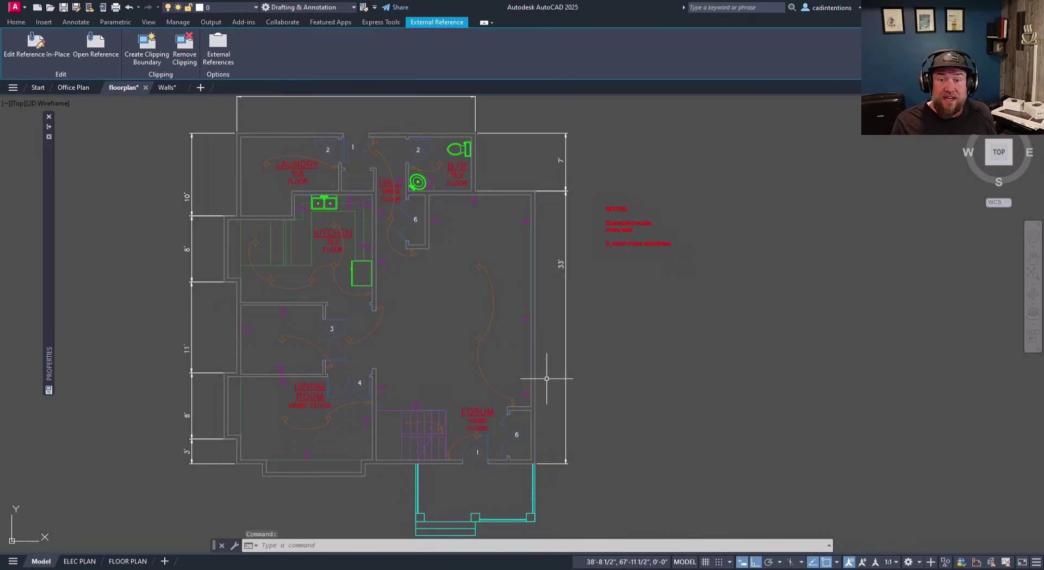
Step: Open the walls external reference as its own drawing from the floor plan
{"action": "left_click", "coordinate": [239, 152]}
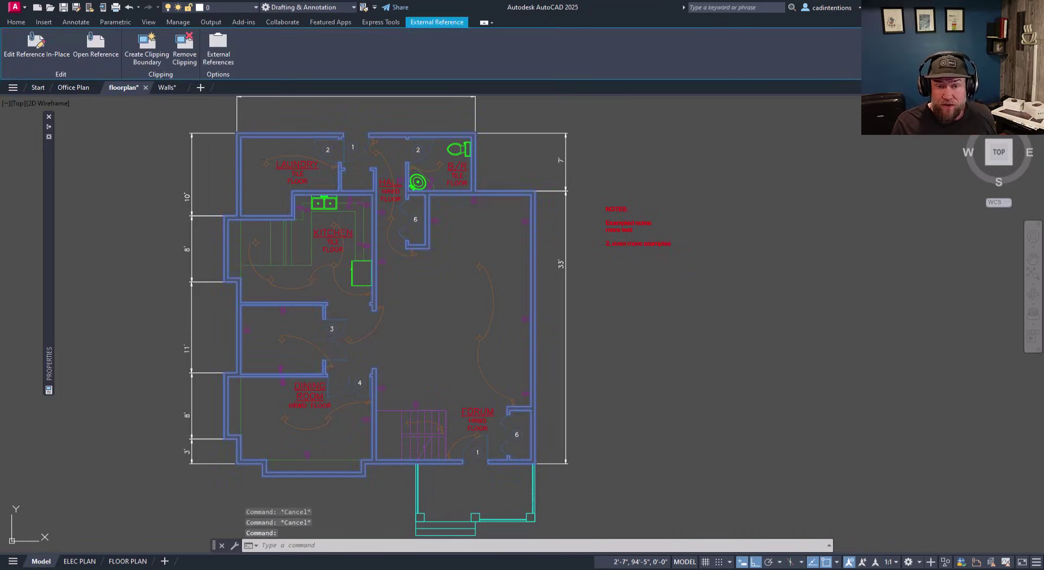
{"action": "right_click", "coordinate": [239, 160]}
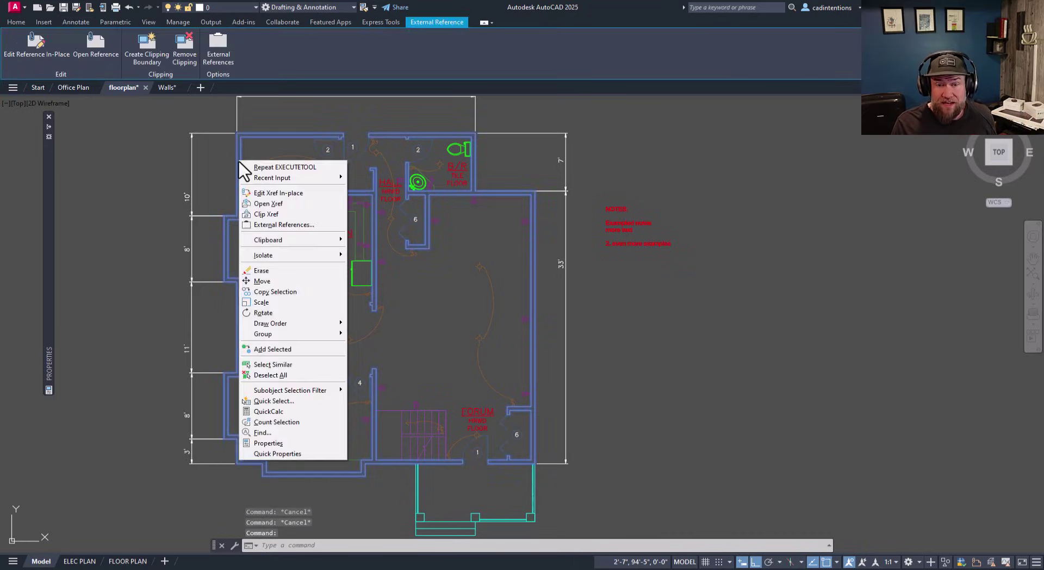
{"action": "left_click", "coordinate": [279, 204]}
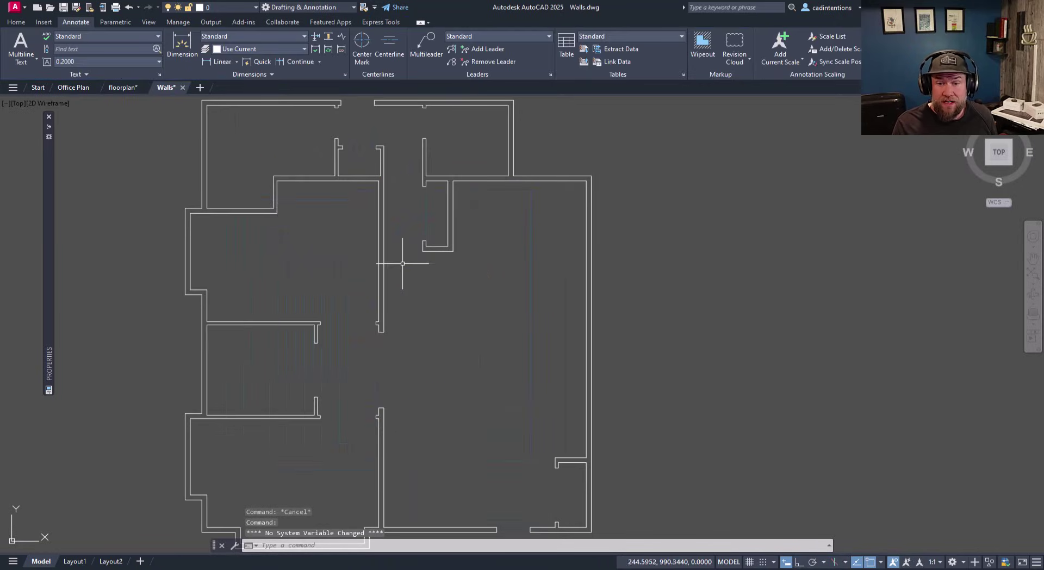
Step: Move the L-shaped closet wall beside the hall straight down with Ortho on, freehand
{"action": "left_click", "coordinate": [466, 249]}
{"action": "left_click", "coordinate": [408, 231]}
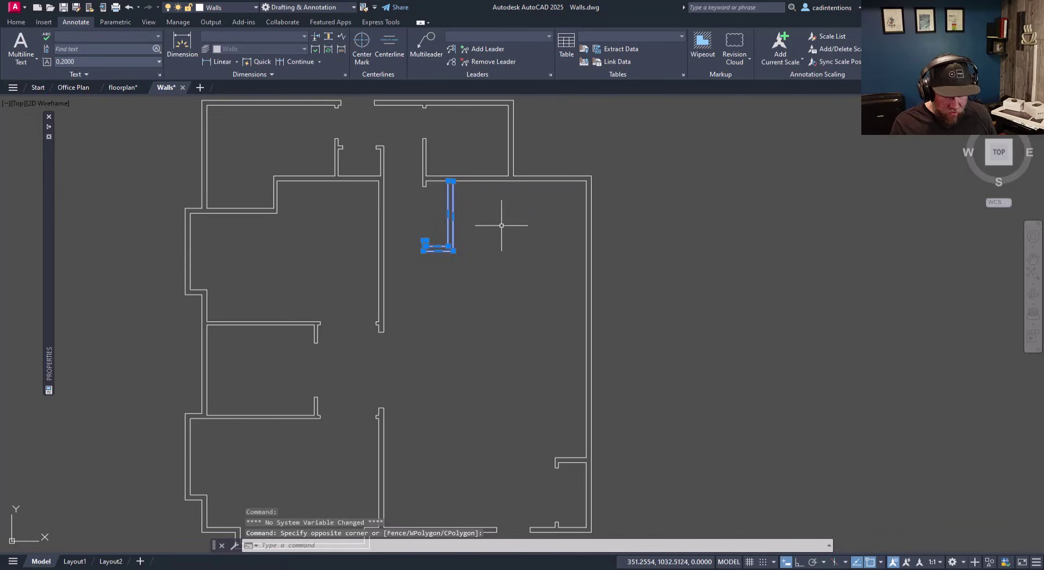
{"action": "type", "text": "m"}
{"action": "key", "text": "Return"}
{"action": "left_click", "coordinate": [503, 206]}
{"action": "key", "text": "F8"}
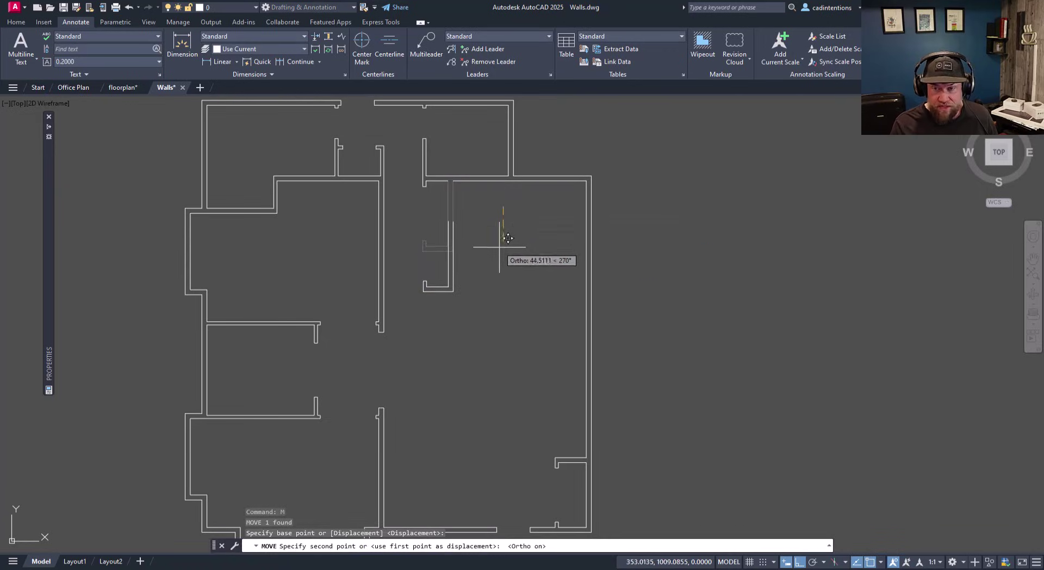
{"action": "left_click", "coordinate": [493, 264]}
Step: Stretch the upper ends of the moved closet wall lines back up to meet the horizontal wall
{"action": "left_click", "coordinate": [493, 289]}
{"action": "left_click", "coordinate": [433, 264]}
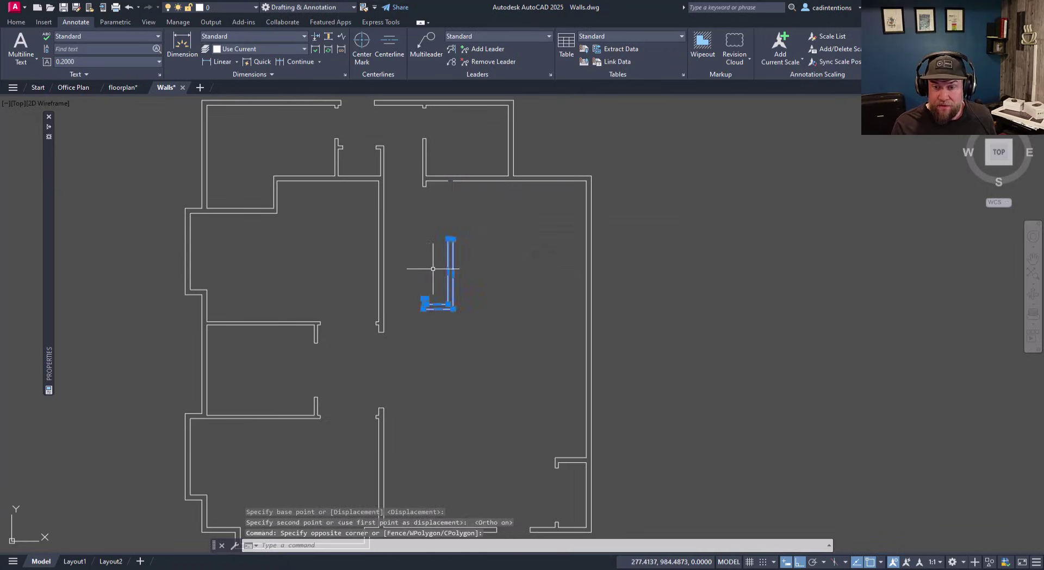
{"action": "left_click", "coordinate": [447, 239]}
{"action": "left_click", "coordinate": [448, 179]}
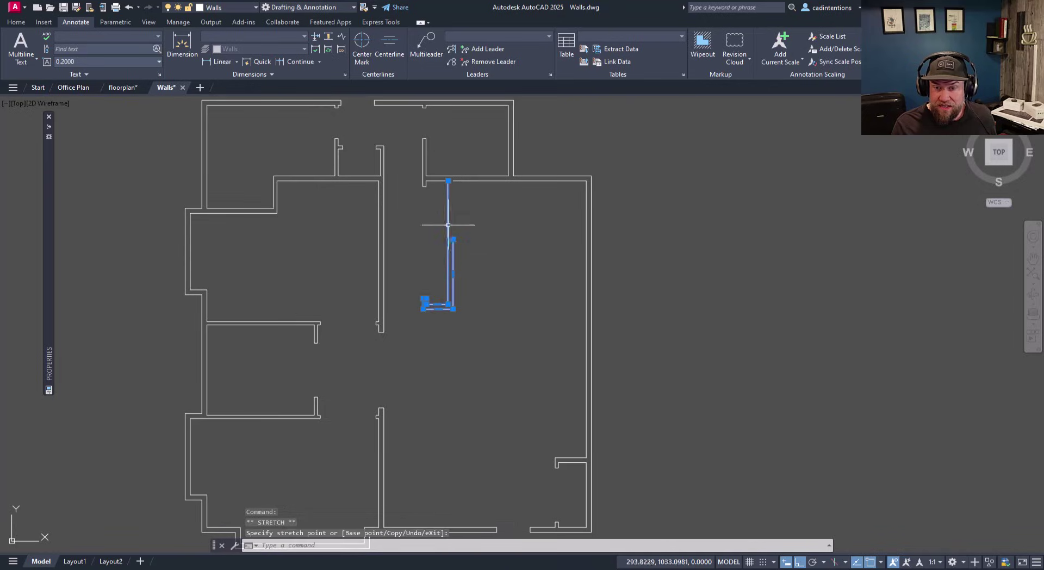
{"action": "key", "text": "Escape"}
{"action": "key", "text": "Escape"}
{"action": "key", "text": "Escape"}
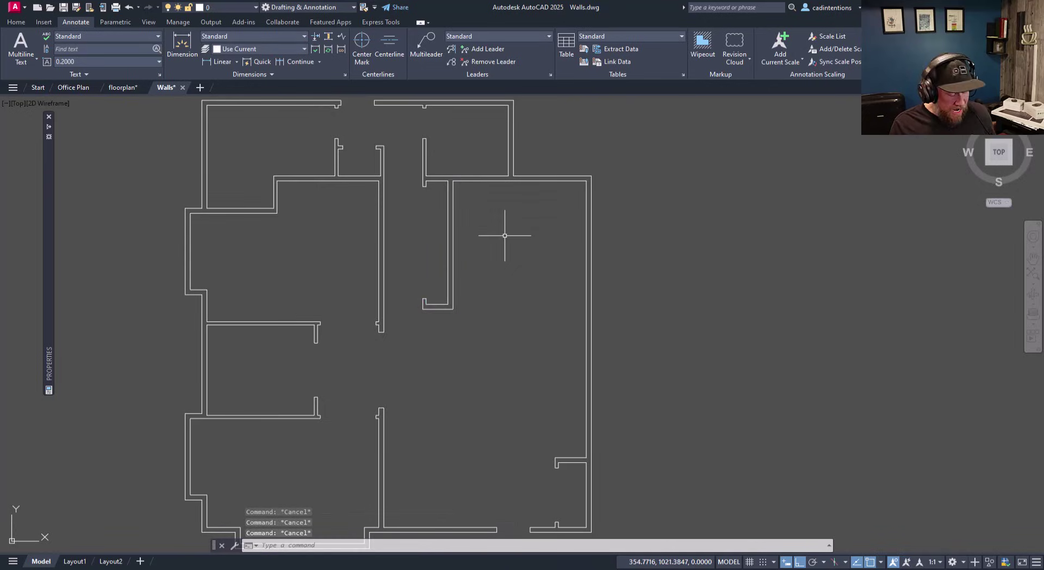
Step: Save the walls drawing and reload the modified Walls reference in the floorplan drawing with change comparison on
{"action": "key", "text": "ctrl+s"}
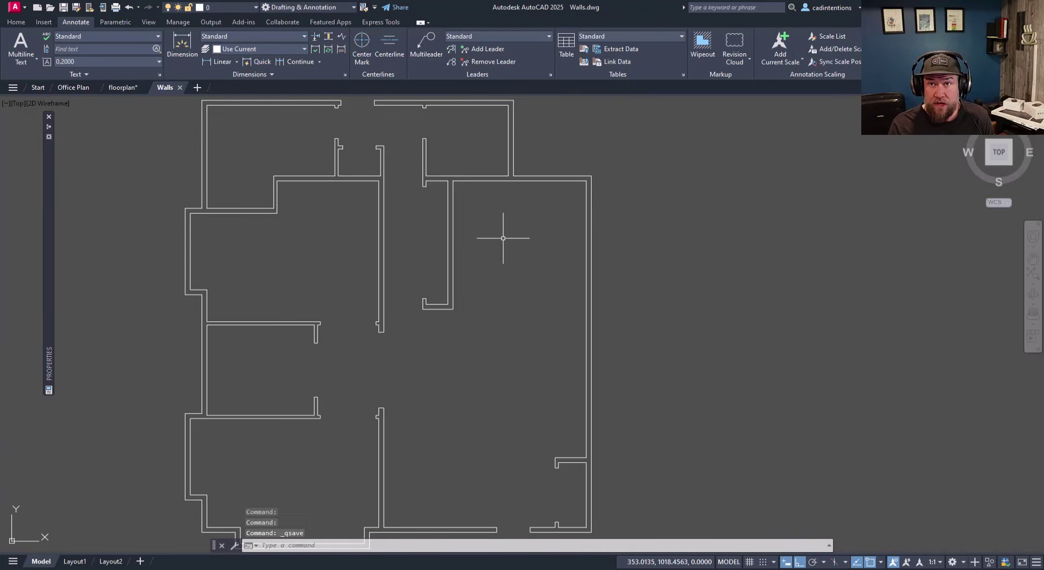
{"action": "left_click", "coordinate": [123, 87]}
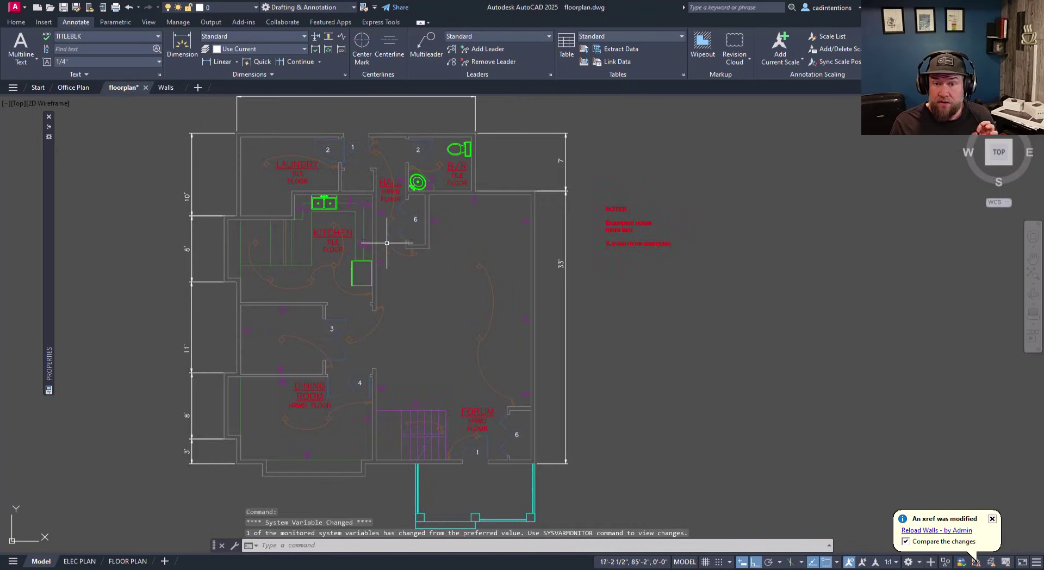
{"action": "left_click", "coordinate": [964, 531]}
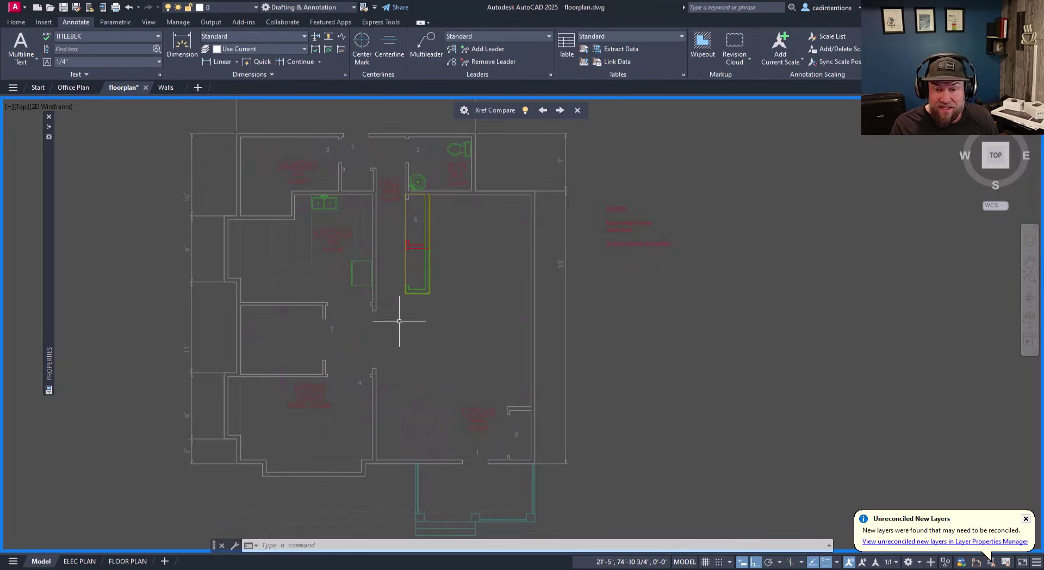
Step: Close the Xref Compare view of the reloaded walls and check the closet wall in the floor plan
{"action": "left_click", "coordinate": [577, 109]}
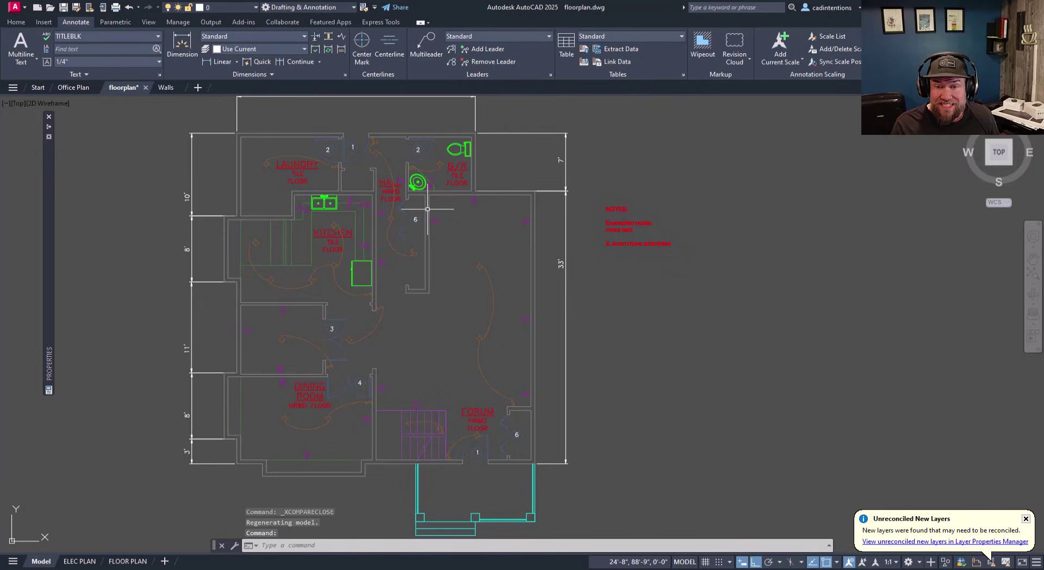
{"action": "left_click", "coordinate": [427, 245]}
{"action": "key", "text": "Escape"}
{"action": "key", "text": "Escape"}
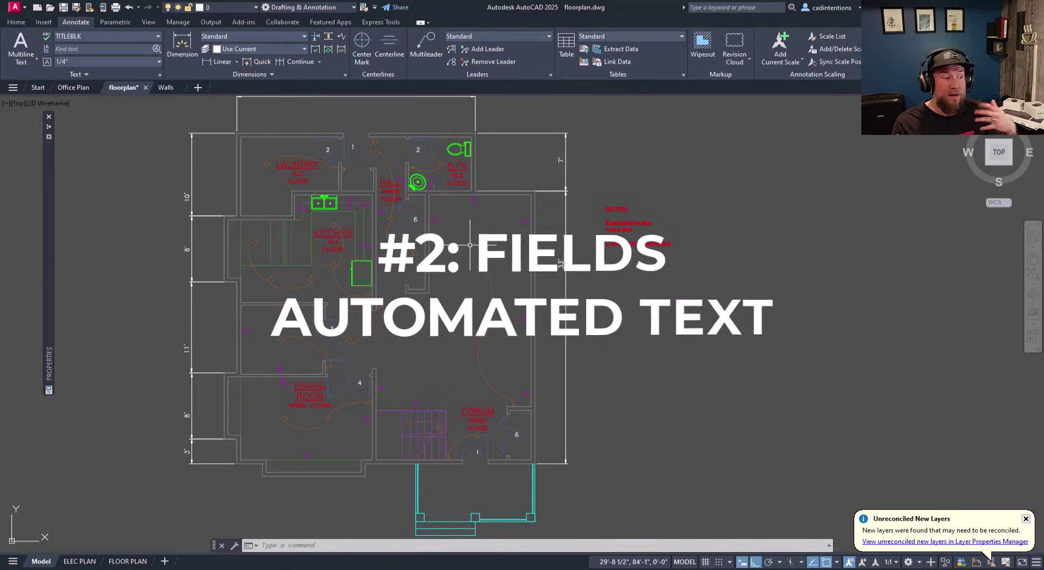
{"action": "key", "text": "Escape"}
{"action": "key", "text": "Escape"}
{"action": "key", "text": "Escape"}
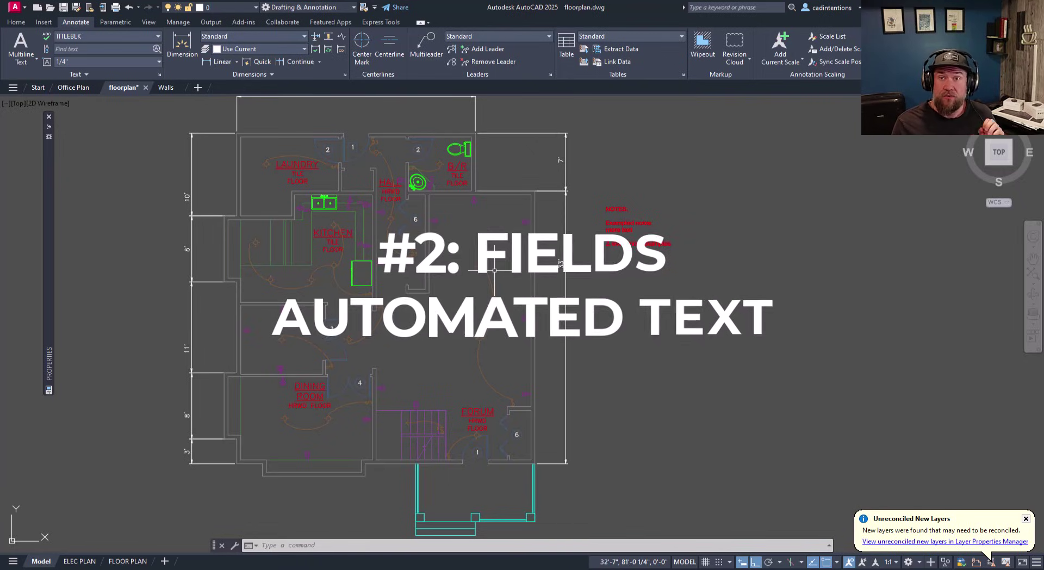
{"action": "middle_click_drag", "start_coordinate": [503, 282], "coordinate": [501, 264]}
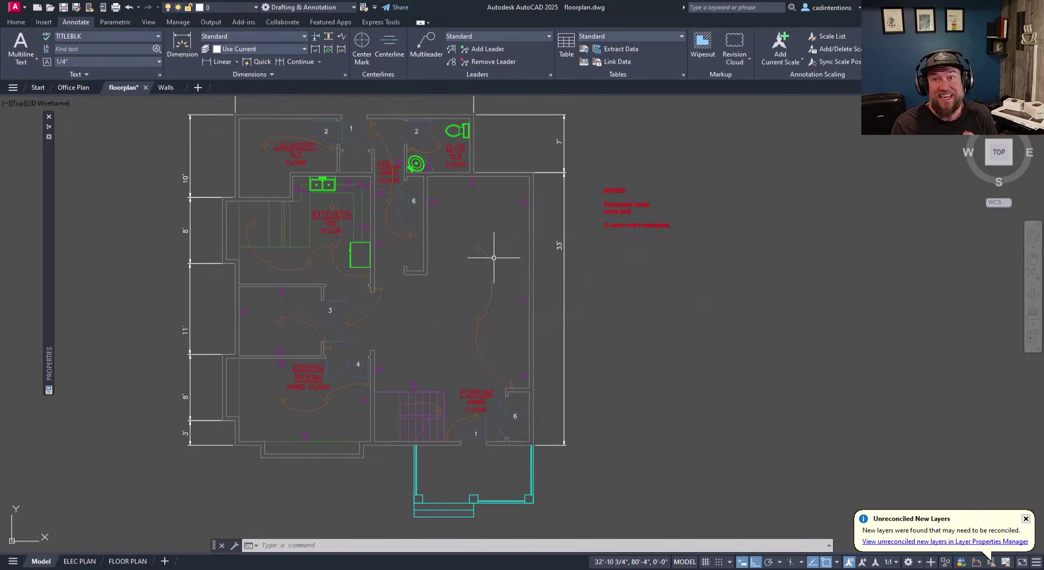
{"action": "middle_click_drag", "start_coordinate": [451, 290], "coordinate": [438, 312]}
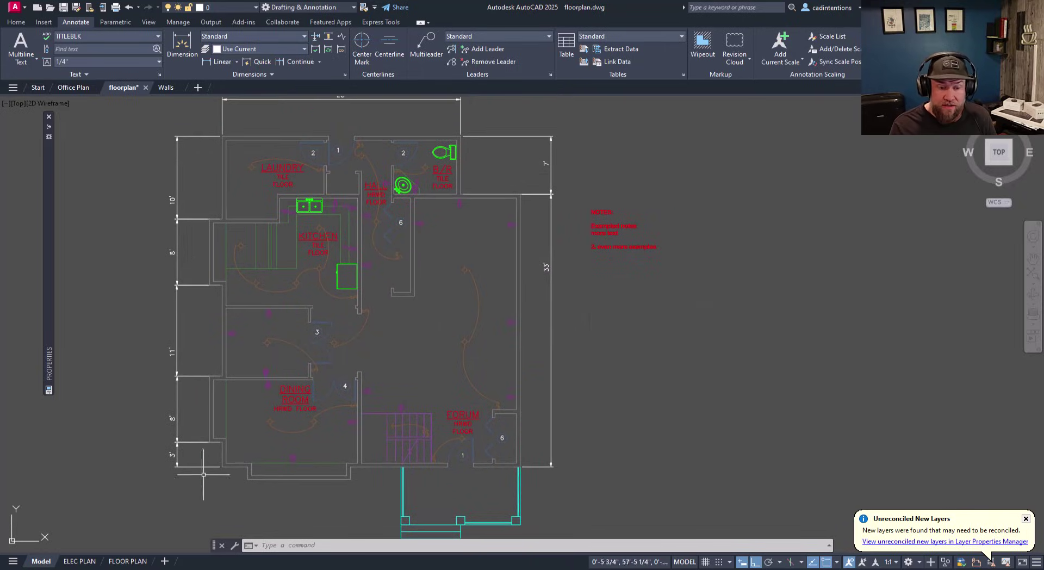
Step: Open the ELEC PLAN layout and examine the date, scale, drawn-by and revision entries in its title block
{"action": "left_click", "coordinate": [79, 561]}
{"action": "key", "text": "Escape"}
{"action": "key", "text": "Escape"}
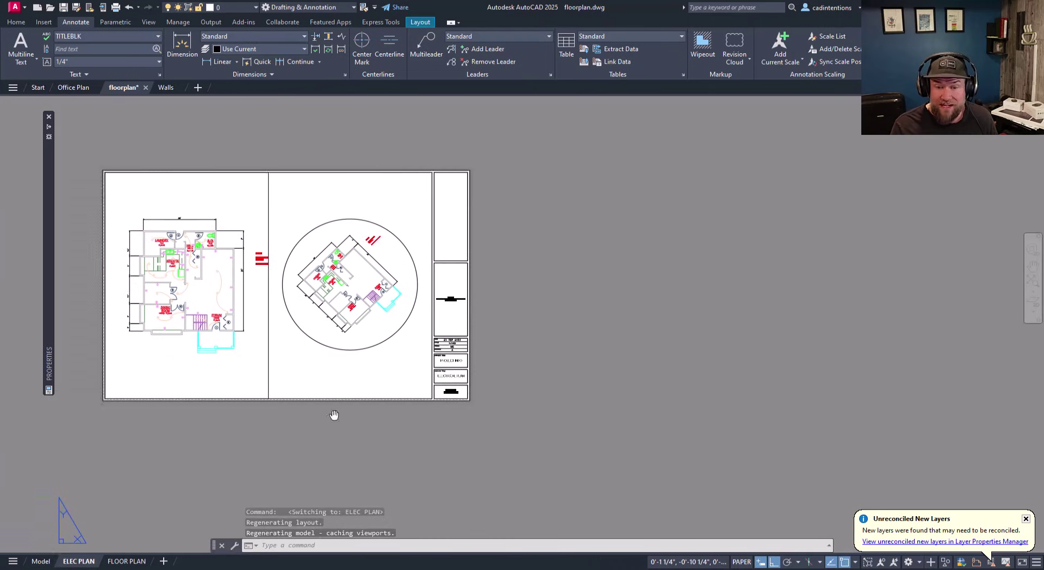
{"action": "scroll", "coordinate": [345, 348], "scroll_direction": "up", "scroll_amount": 6}
{"action": "key", "text": "Escape"}
{"action": "scroll", "coordinate": [560, 350], "scroll_direction": "up", "scroll_amount": 3}
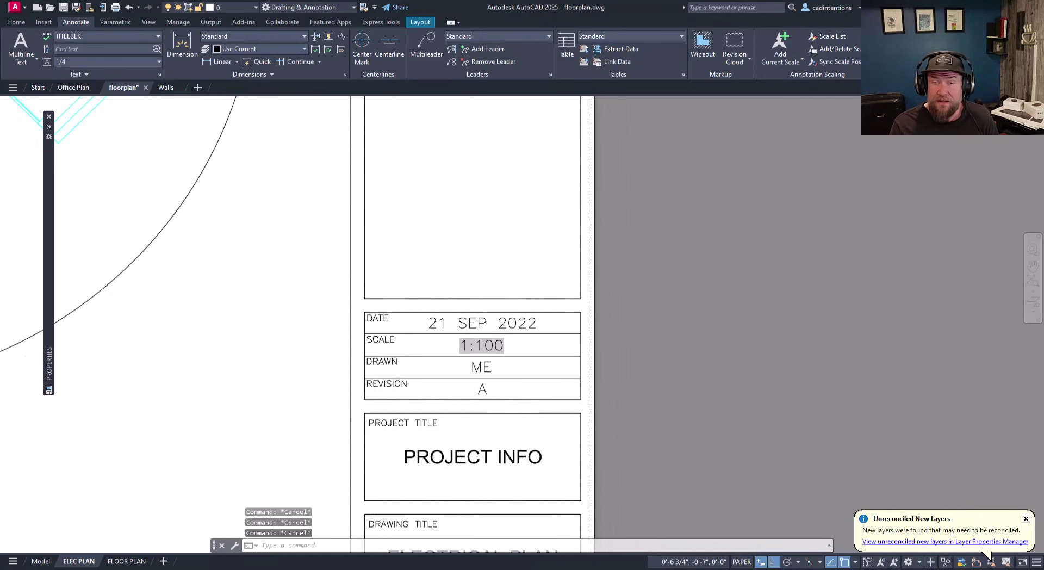
{"action": "middle_click_drag", "start_coordinate": [551, 354], "coordinate": [514, 353]}
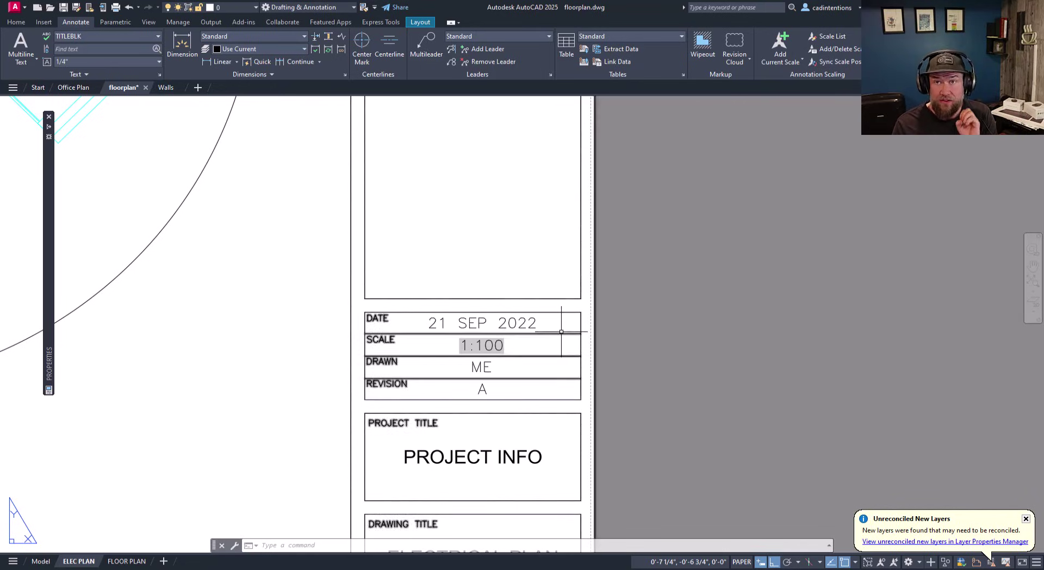
{"action": "scroll", "coordinate": [637, 284], "scroll_direction": "down", "scroll_amount": 2}
{"action": "middle_click_drag", "start_coordinate": [612, 283], "coordinate": [617, 299]}
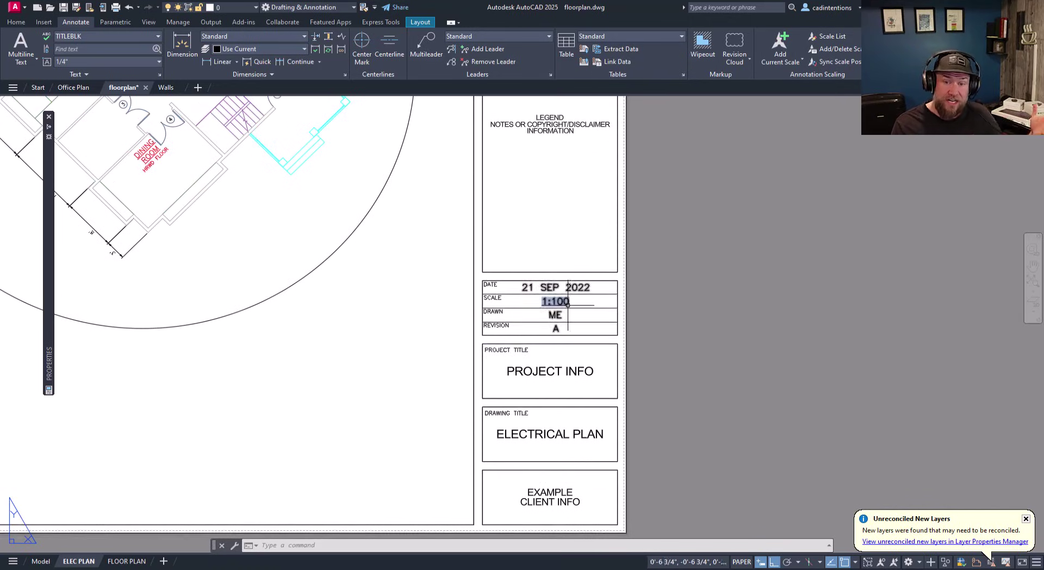
{"action": "middle_click_drag", "start_coordinate": [577, 299], "coordinate": [596, 297]}
{"action": "key", "text": "Escape"}
{"action": "key", "text": "Escape"}
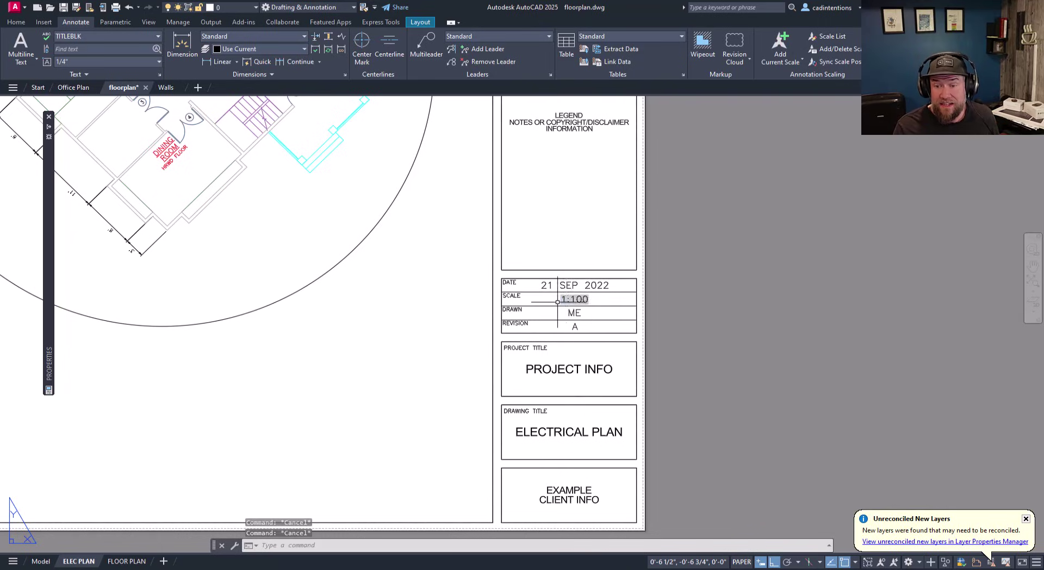
Step: Check the scale of the viewport showing the unrotated floor plan against the scale field in the title block
{"action": "scroll", "coordinate": [370, 278], "scroll_direction": "down", "scroll_amount": 5}
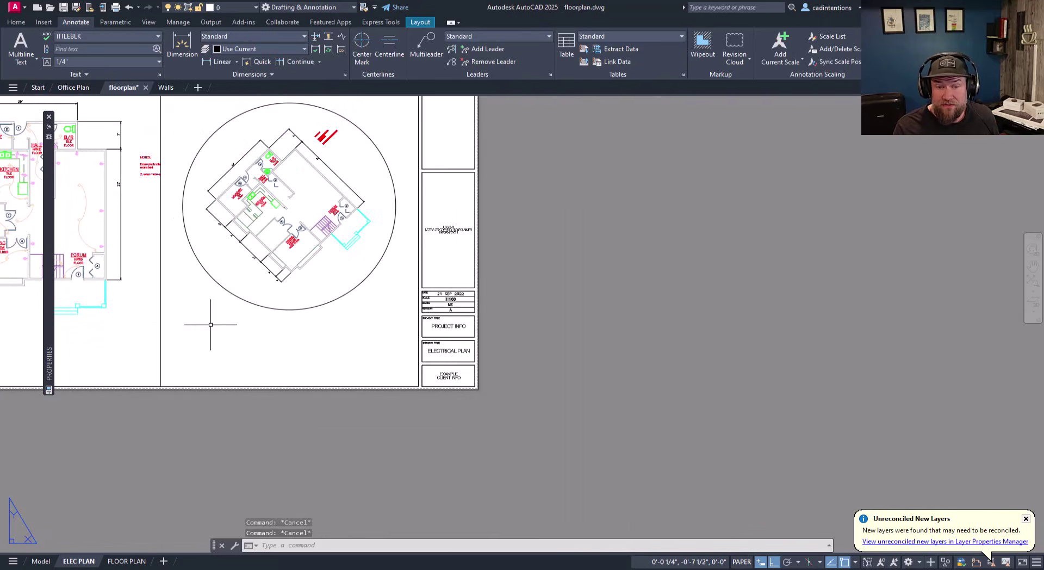
{"action": "left_click", "coordinate": [211, 325]}
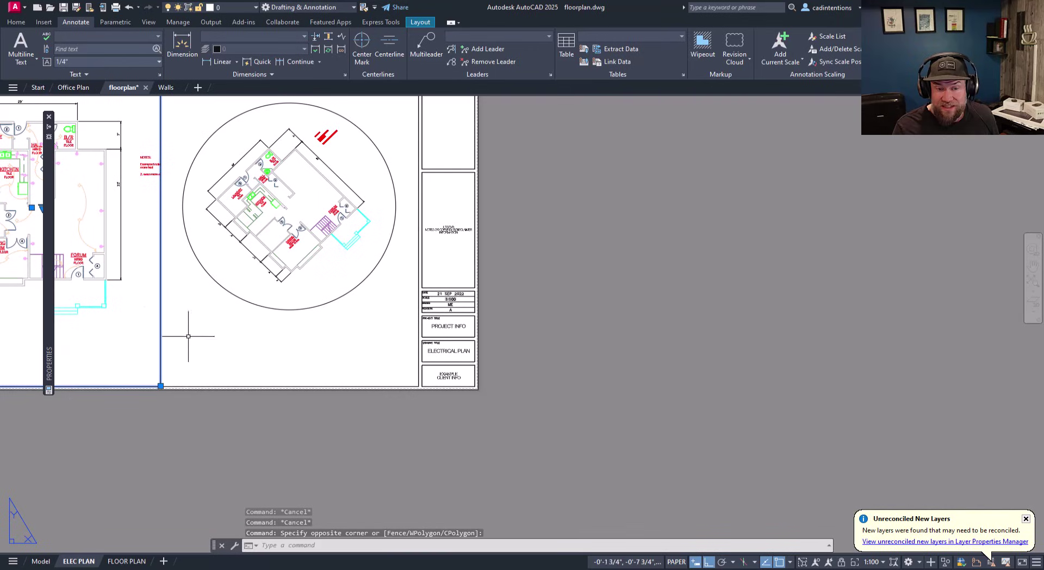
{"action": "left_click", "coordinate": [1025, 518]}
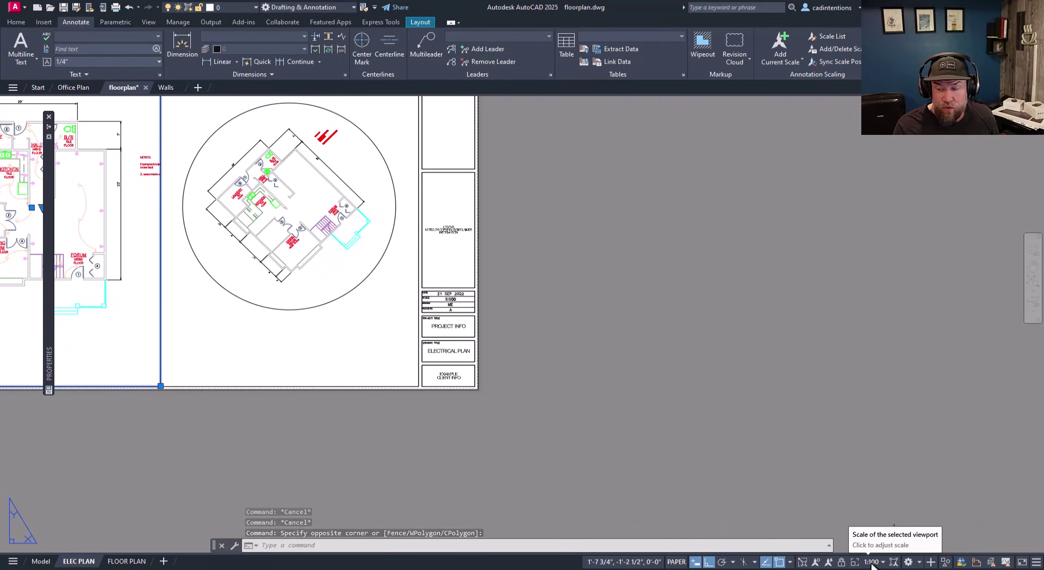
{"action": "key", "text": "Escape"}
{"action": "scroll", "coordinate": [449, 304], "scroll_direction": "up", "scroll_amount": 4}
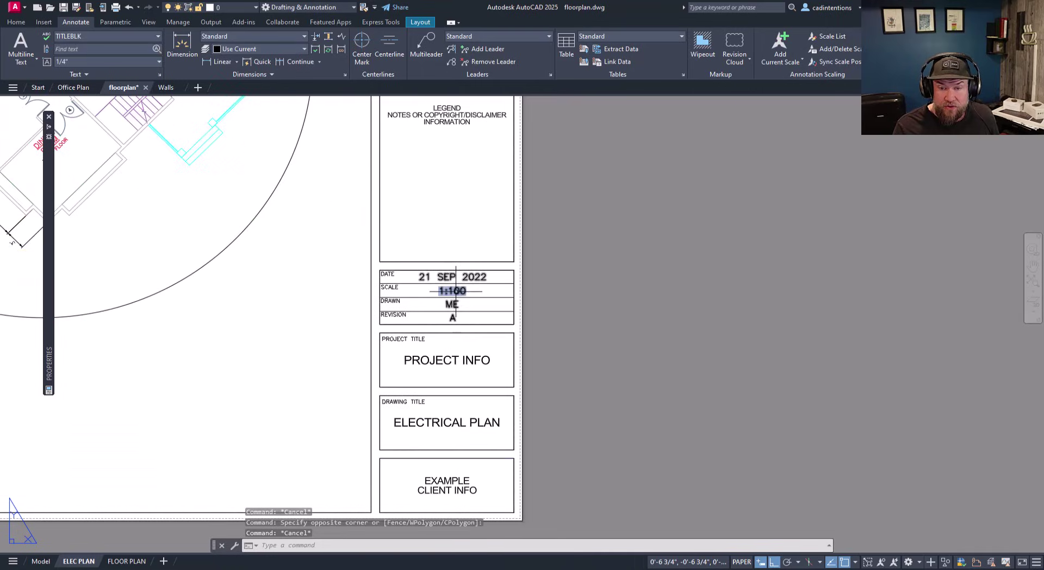
Step: Delete the ELECTRICAL PLAN text from the Drawing Title box of the title block, keeping the text open for editing
{"action": "scroll", "coordinate": [448, 288], "scroll_direction": "down", "scroll_amount": 5}
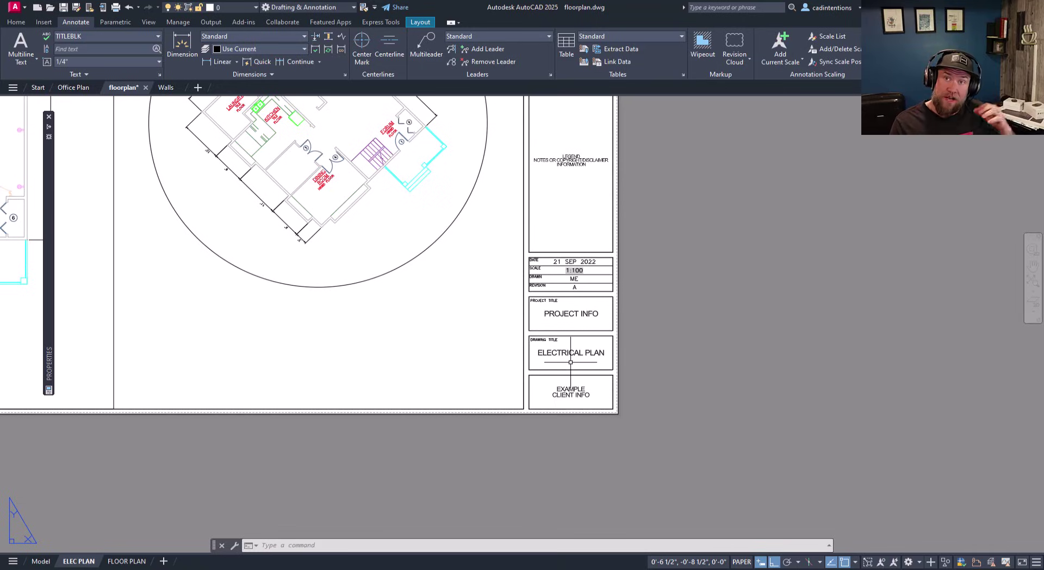
{"action": "scroll", "coordinate": [576, 353], "scroll_direction": "up", "scroll_amount": 4}
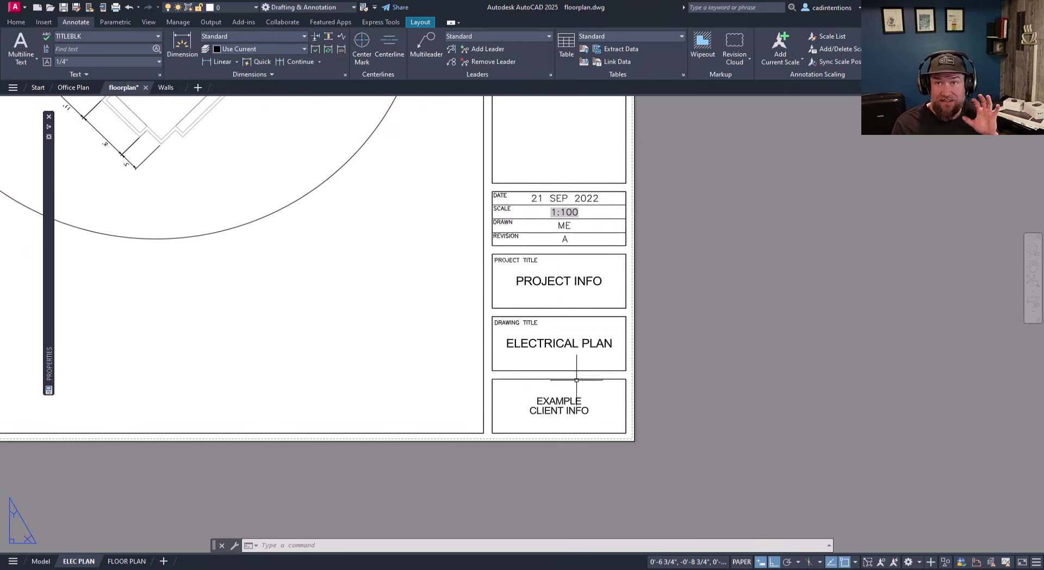
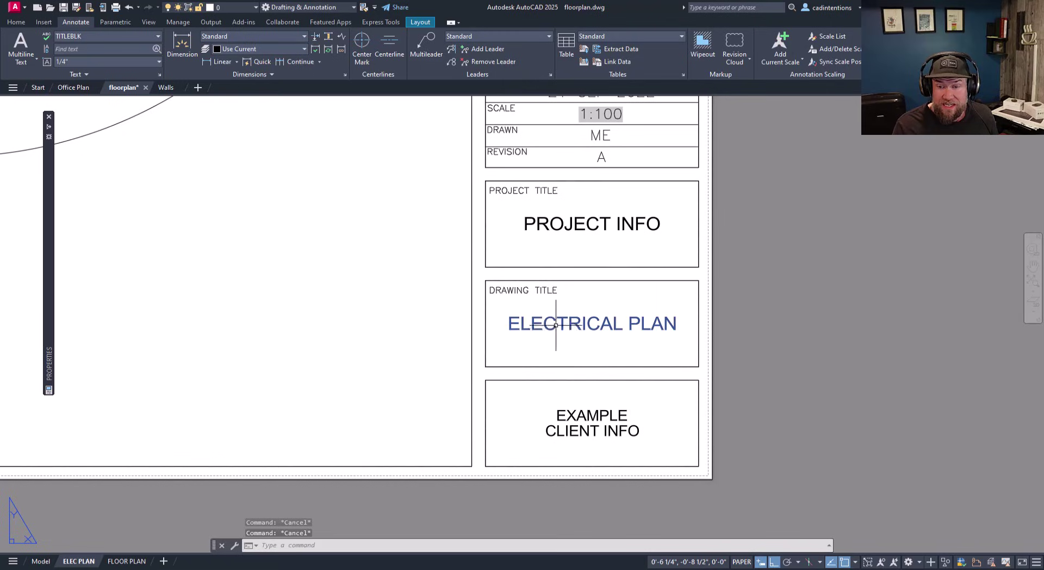
{"action": "double_click", "coordinate": [570, 316]}
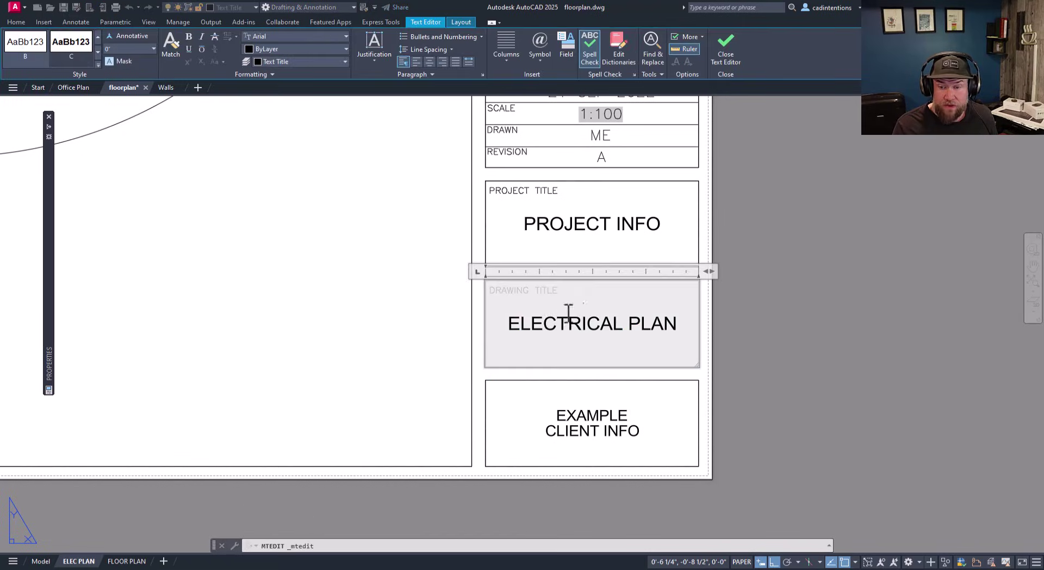
{"action": "double_click", "coordinate": [643, 328]}
{"action": "left_click", "coordinate": [684, 327]}
{"action": "left_click_drag", "start_coordinate": [684, 327], "coordinate": [498, 326]}
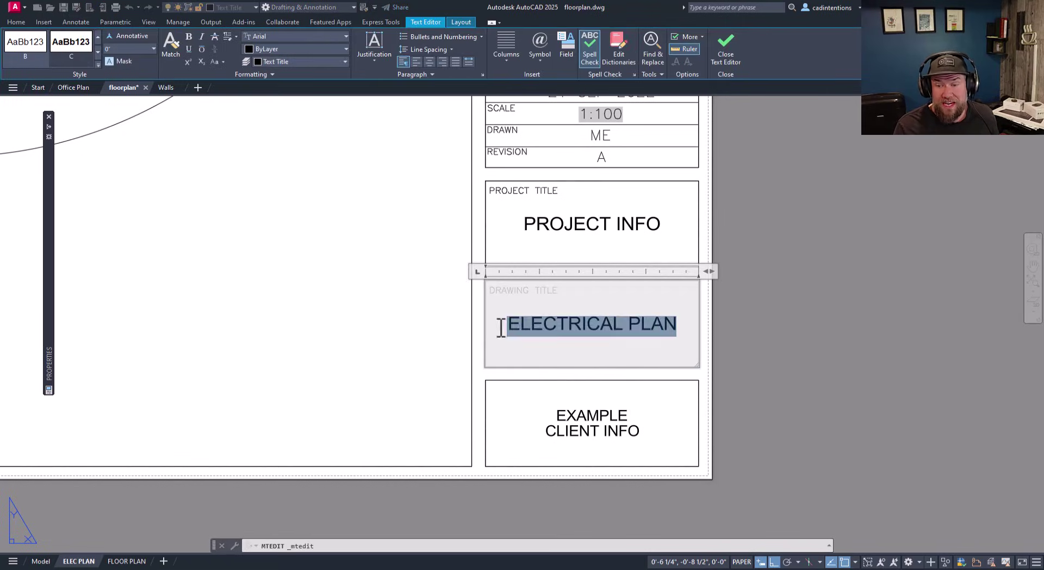
{"action": "key", "text": "Delete"}
Step: Start inserting a field in the empty Drawing Title text and browse the available field names
{"action": "right_click", "coordinate": [581, 327]}
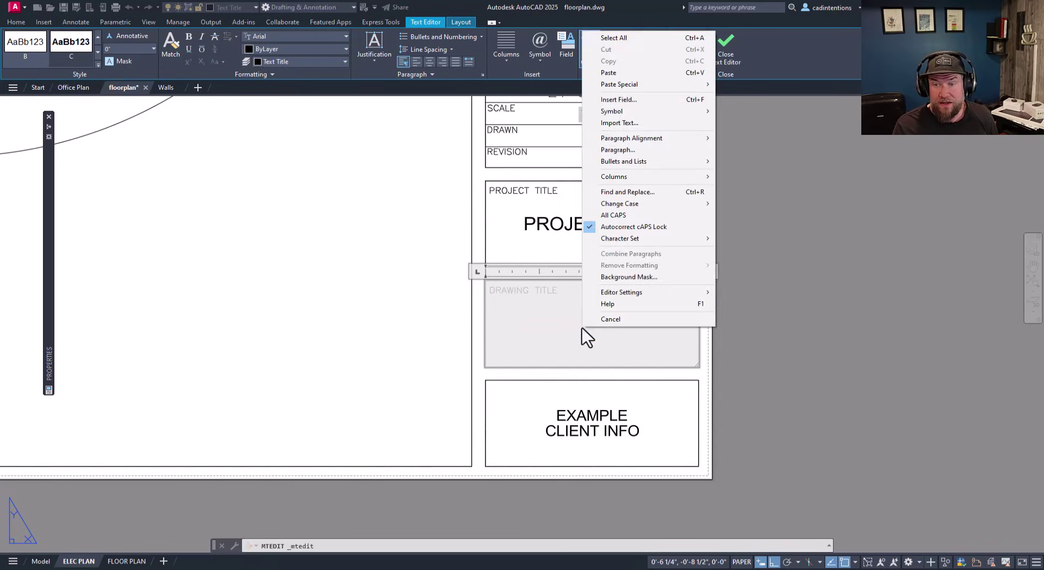
{"action": "left_click", "coordinate": [619, 100]}
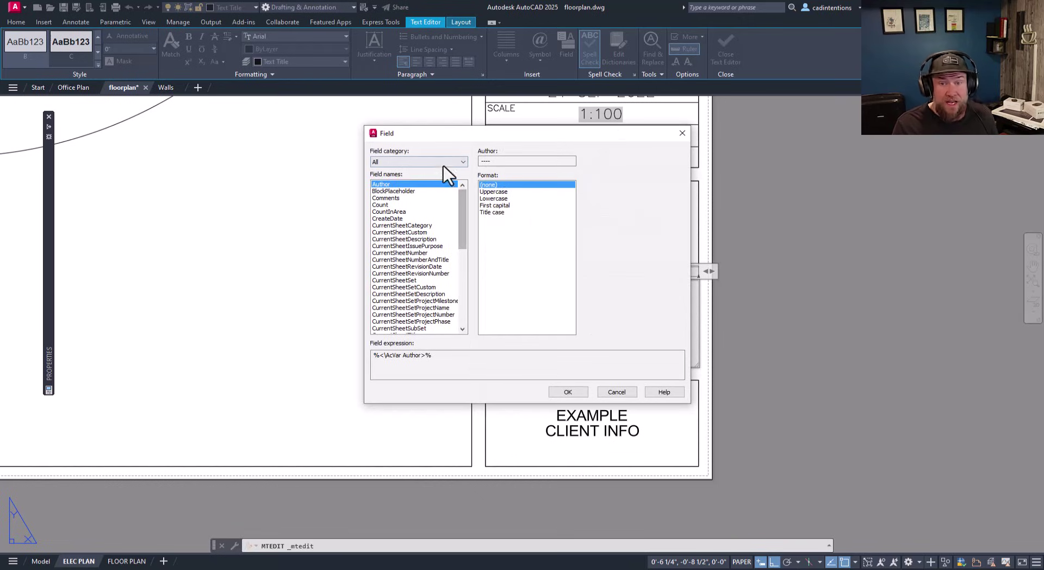
{"action": "scroll", "coordinate": [439, 221], "scroll_direction": "down", "scroll_amount": 2}
{"action": "scroll", "coordinate": [438, 228], "scroll_direction": "down", "scroll_amount": 3}
{"action": "scroll", "coordinate": [421, 242], "scroll_direction": "down", "scroll_amount": 2}
{"action": "scroll", "coordinate": [421, 264], "scroll_direction": "down", "scroll_amount": 3}
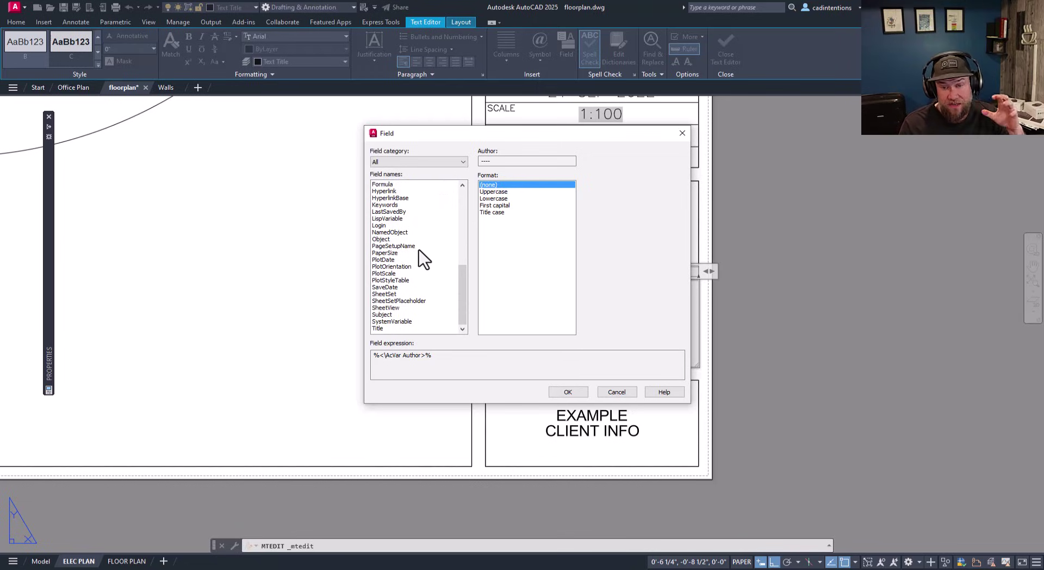
Step: Choose the SystemVariable field from the Other category and pick the ctab variable
{"action": "left_click", "coordinate": [411, 162]}
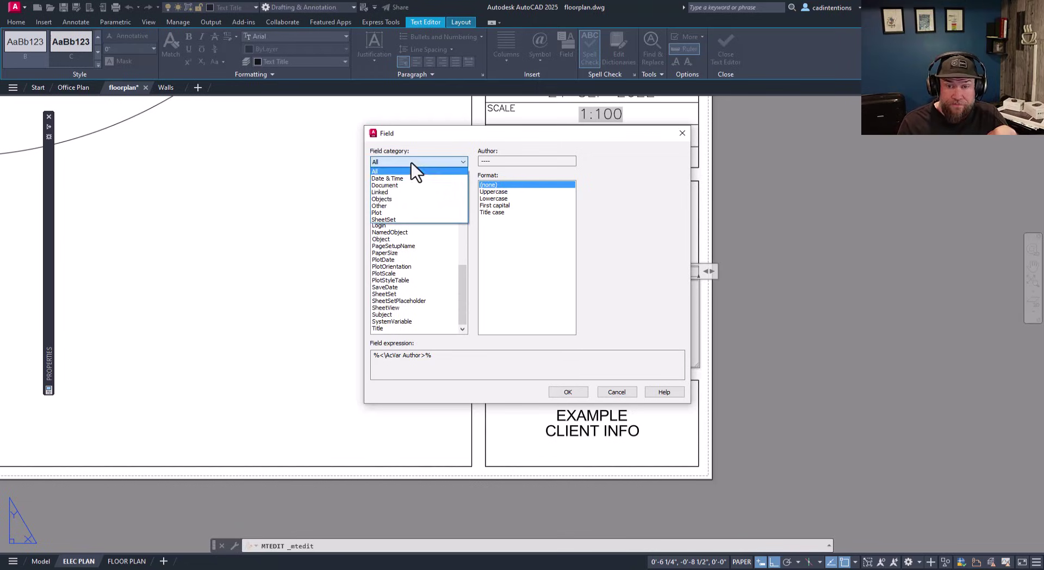
{"action": "left_click", "coordinate": [380, 206]}
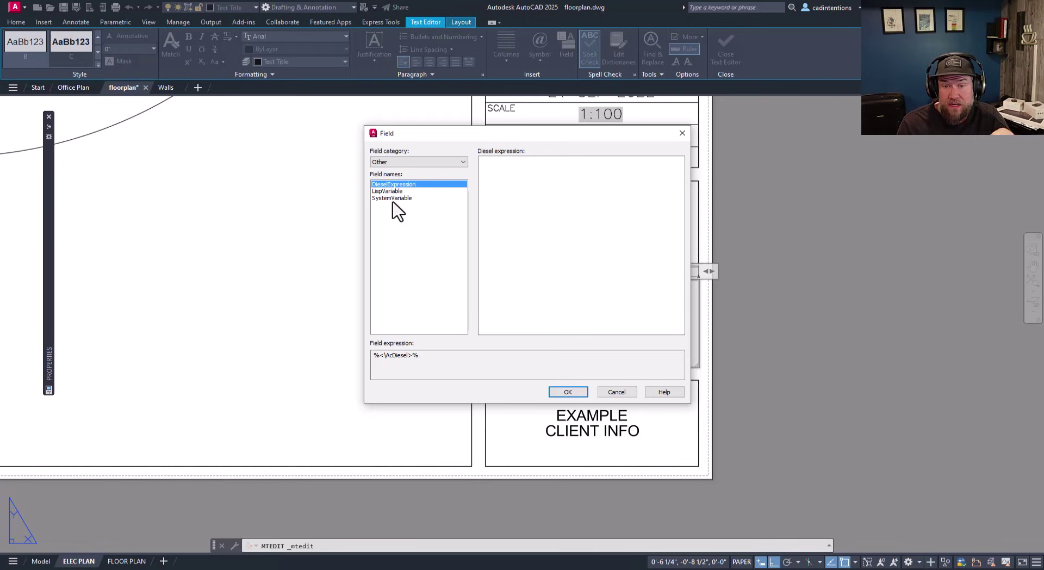
{"action": "left_click", "coordinate": [392, 199]}
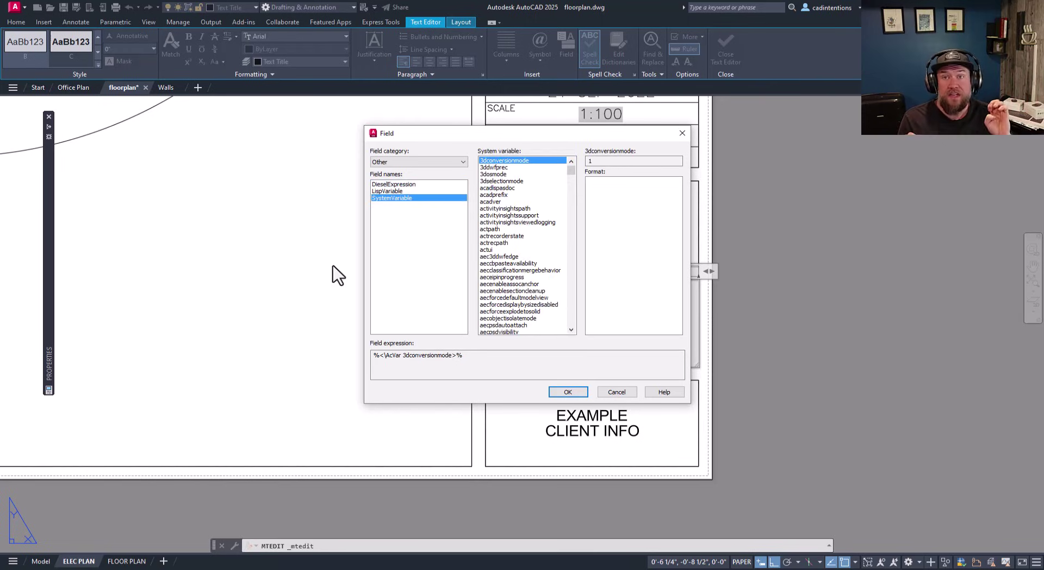
{"action": "left_click", "coordinate": [525, 278]}
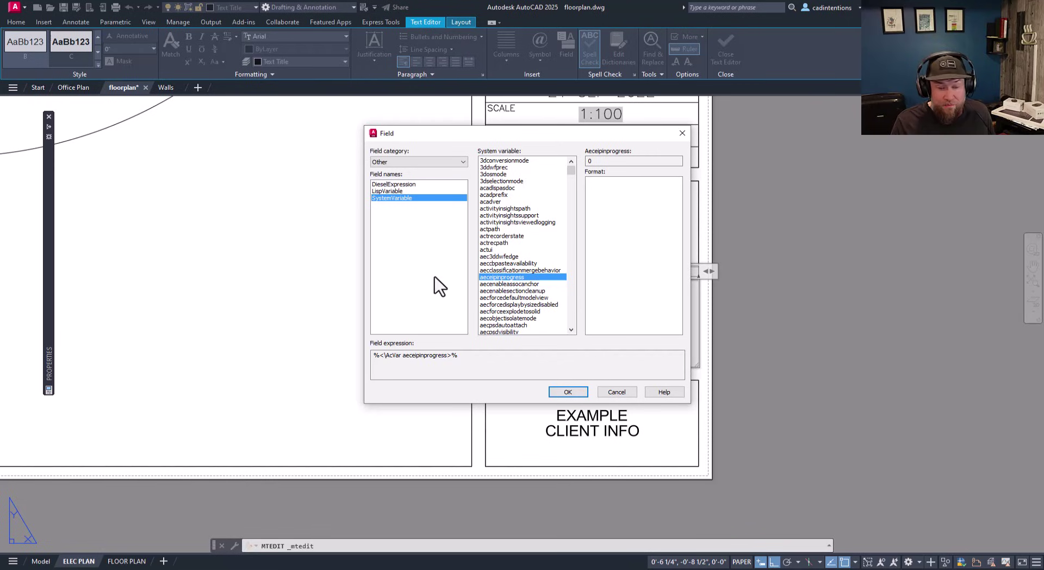
{"action": "key", "text": "c"}
{"action": "key", "text": "t"}
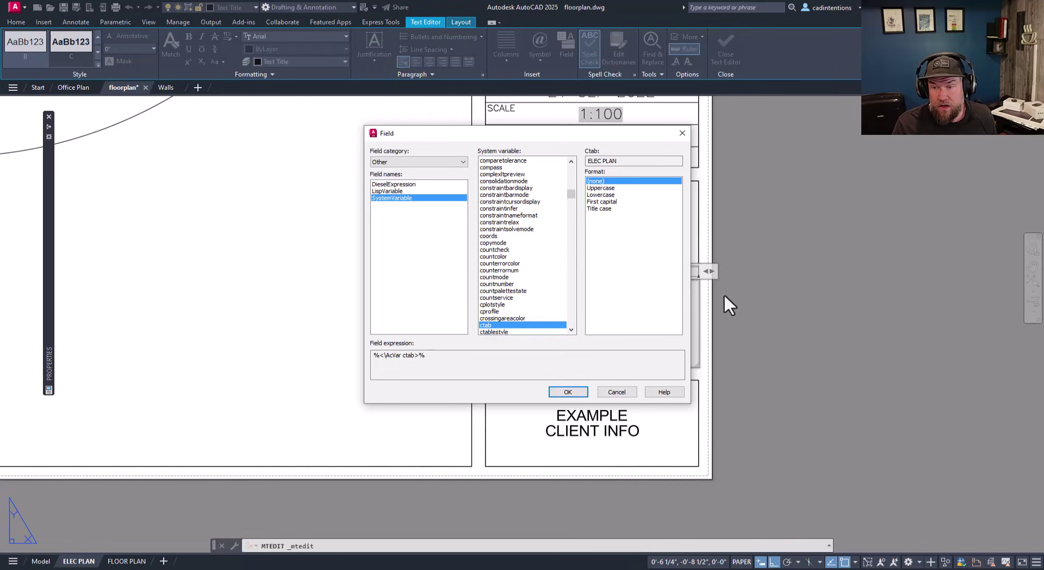
Step: Set the ctab field's format to Uppercase, insert it as the drawing title and finish editing the text
{"action": "left_click", "coordinate": [608, 188]}
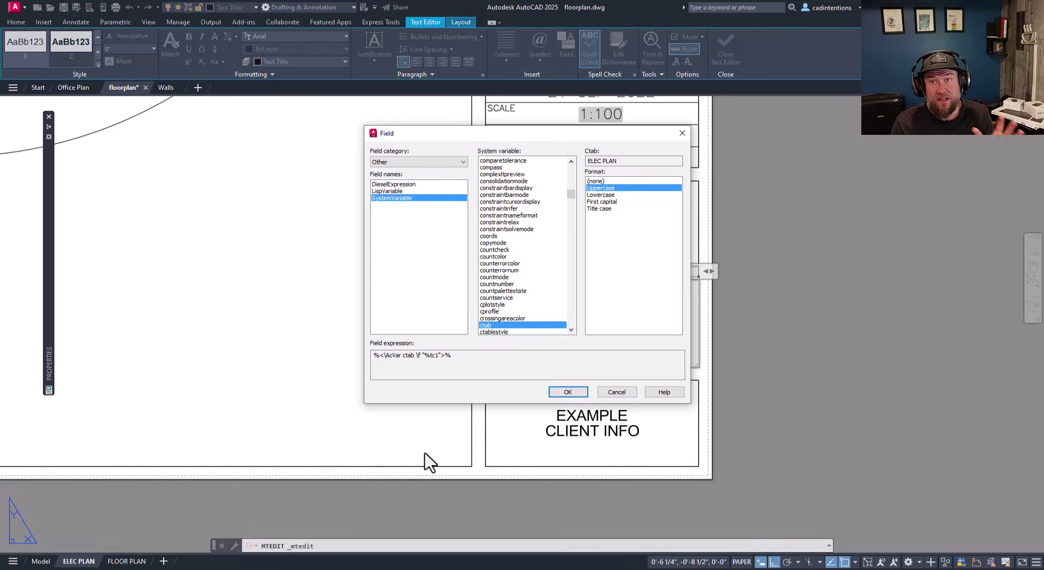
{"action": "left_click", "coordinate": [567, 391]}
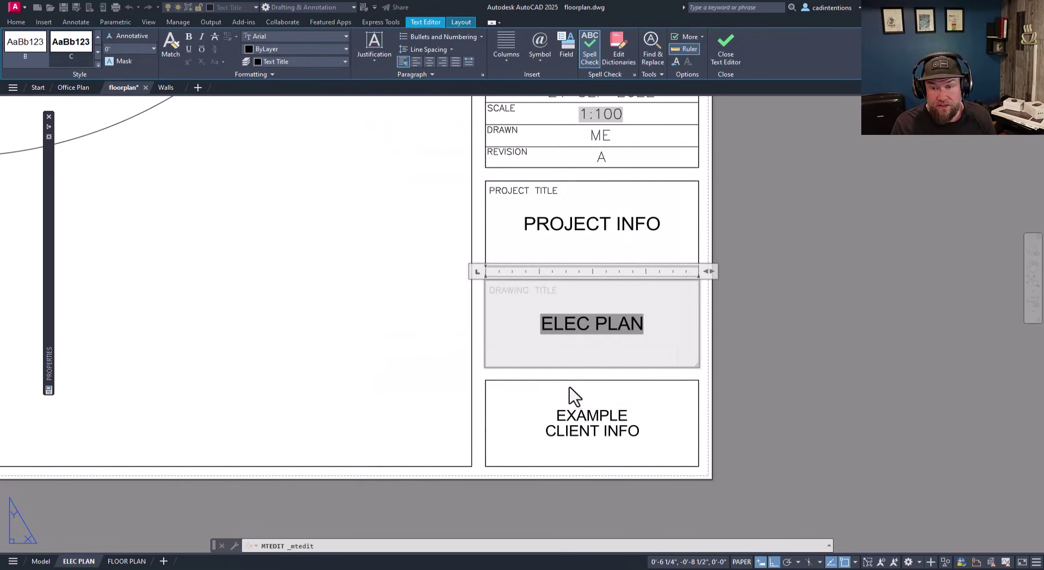
{"action": "left_click", "coordinate": [729, 337]}
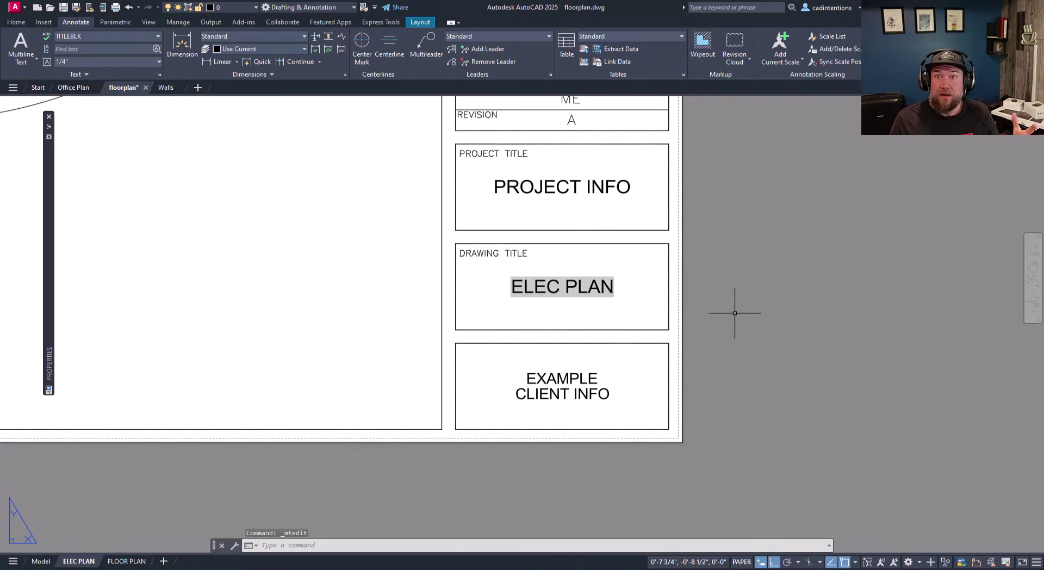
{"action": "key", "text": "Escape"}
{"action": "key", "text": "Escape"}
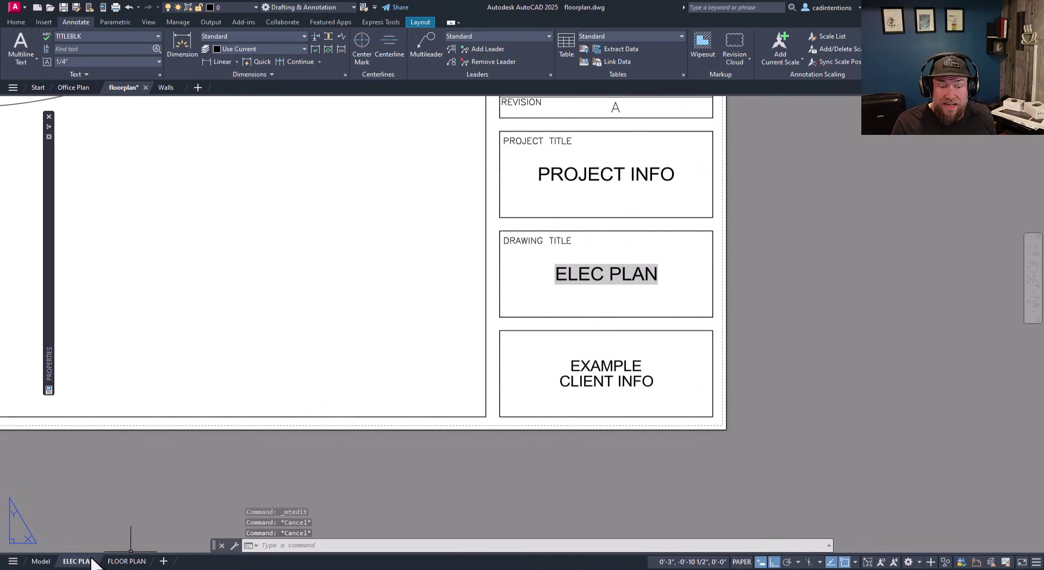
Step: Rename the ELEC PLAN layout to UPDATED TEXT
{"action": "left_click", "coordinate": [66, 563]}
{"action": "type", "text": "E"}
{"action": "key", "text": "BackSpace"}
{"action": "type", "text": "UPDATE"}
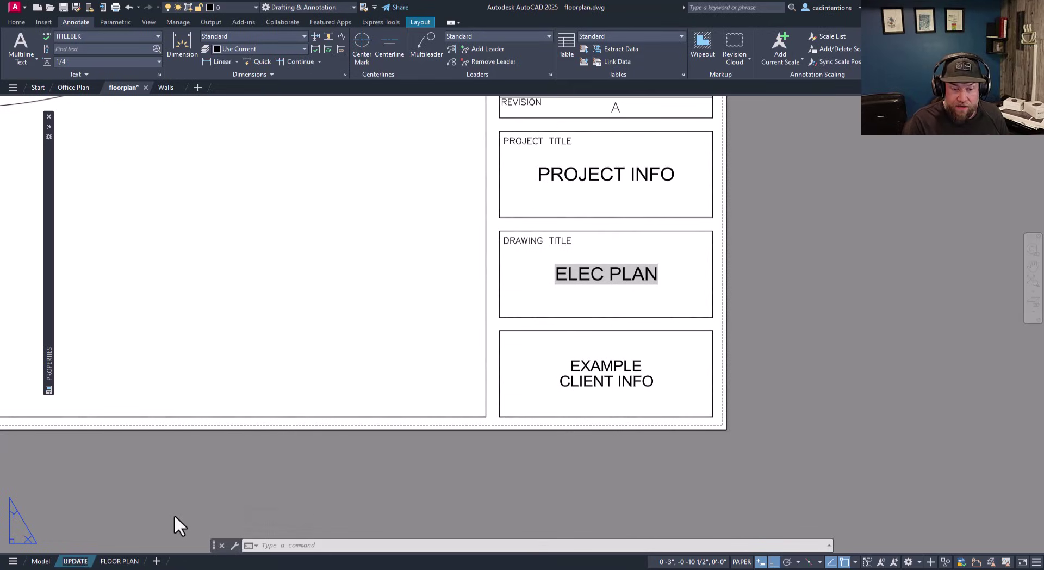
{"action": "type", "text": "D TEXT"}
{"action": "key", "text": "Return"}
{"action": "key", "text": "Escape"}
{"action": "left_click", "coordinate": [299, 435]}
{"action": "key", "text": "Escape"}
{"action": "key", "text": "Escape"}
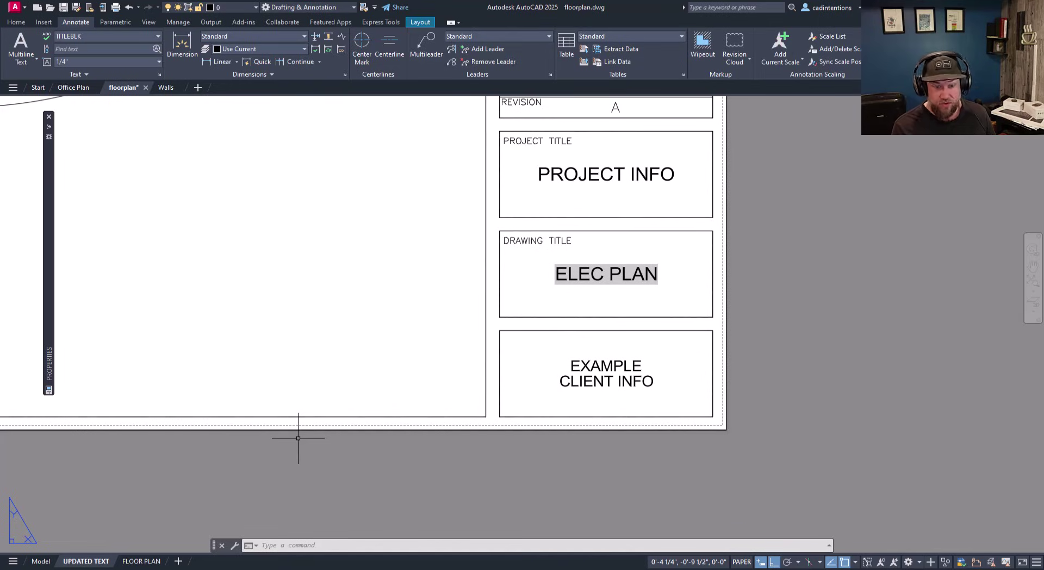
Step: Regenerate the drawing to refresh the drawing title field in the title block
{"action": "type", "text": "regen"}
{"action": "key", "text": "Return"}
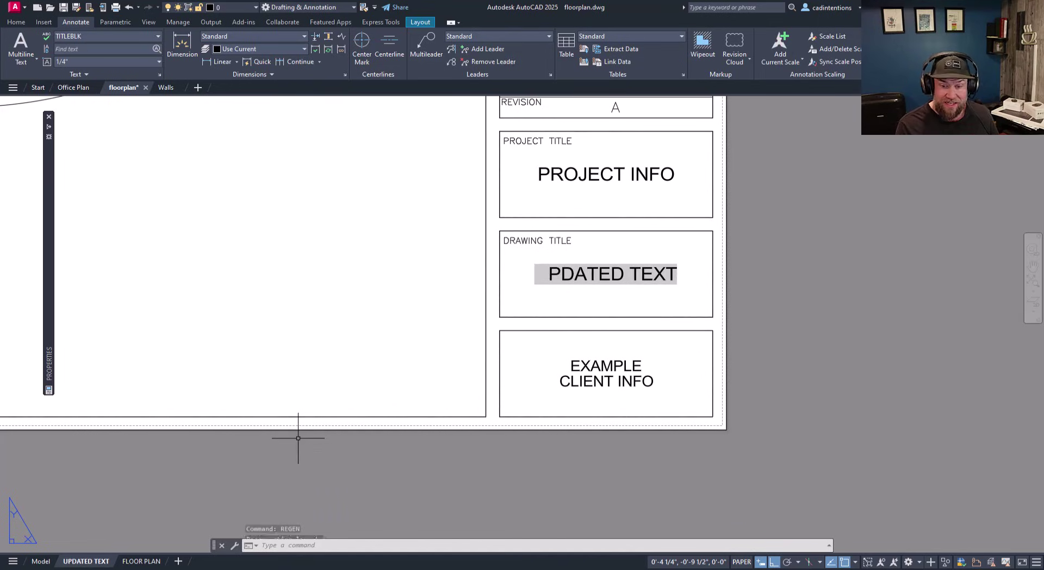
{"action": "key", "text": "Escape"}
{"action": "key", "text": "Escape"}
{"action": "key", "text": "Escape"}
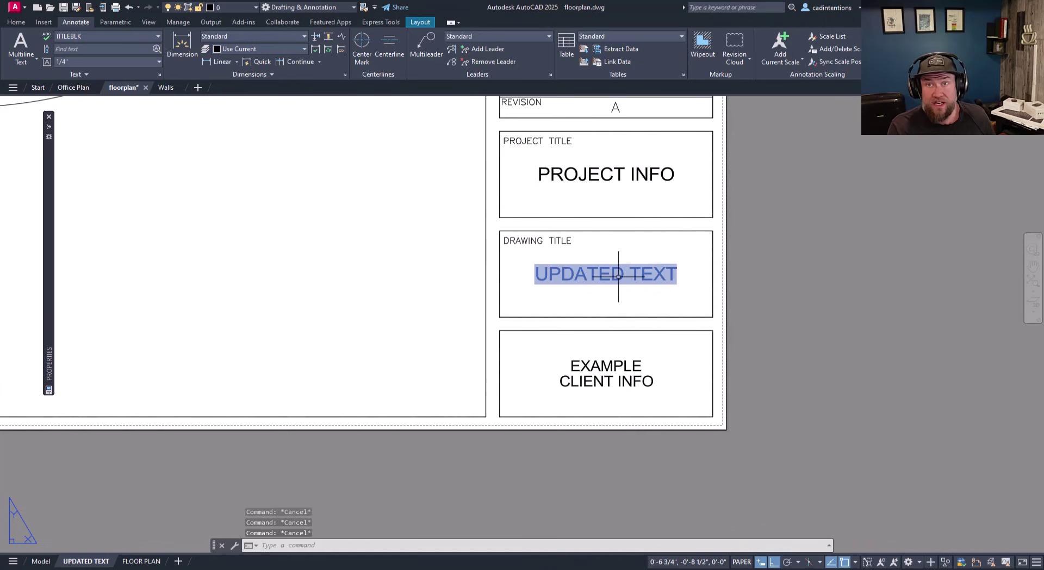
Step: Examine the title block fields and the viewport of the unrotated floor plan on the UPDATED TEXT layout
{"action": "scroll", "coordinate": [595, 326], "scroll_direction": "down", "scroll_amount": 4}
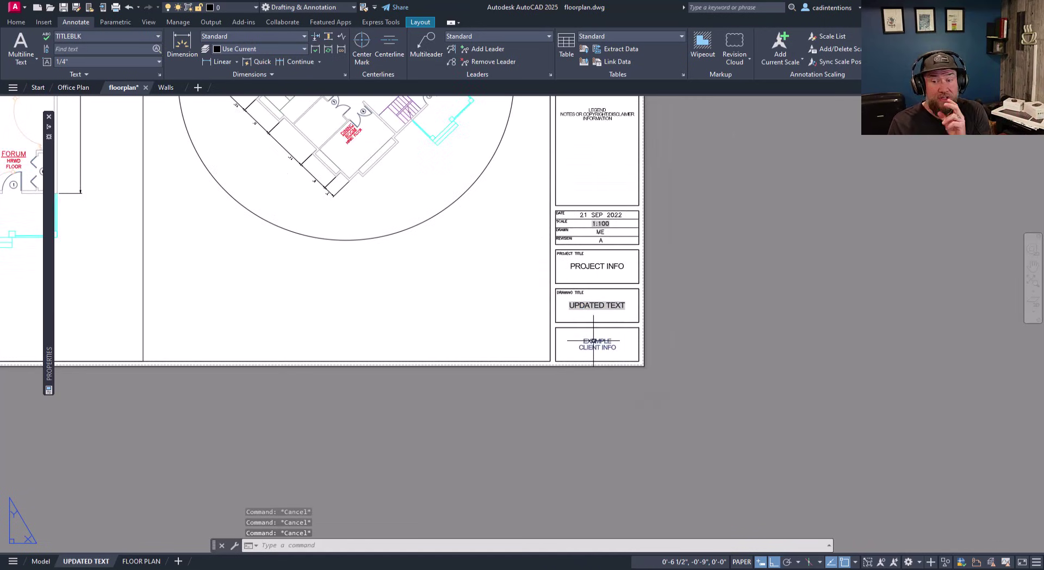
{"action": "middle_click_drag", "start_coordinate": [593, 340], "coordinate": [587, 418]}
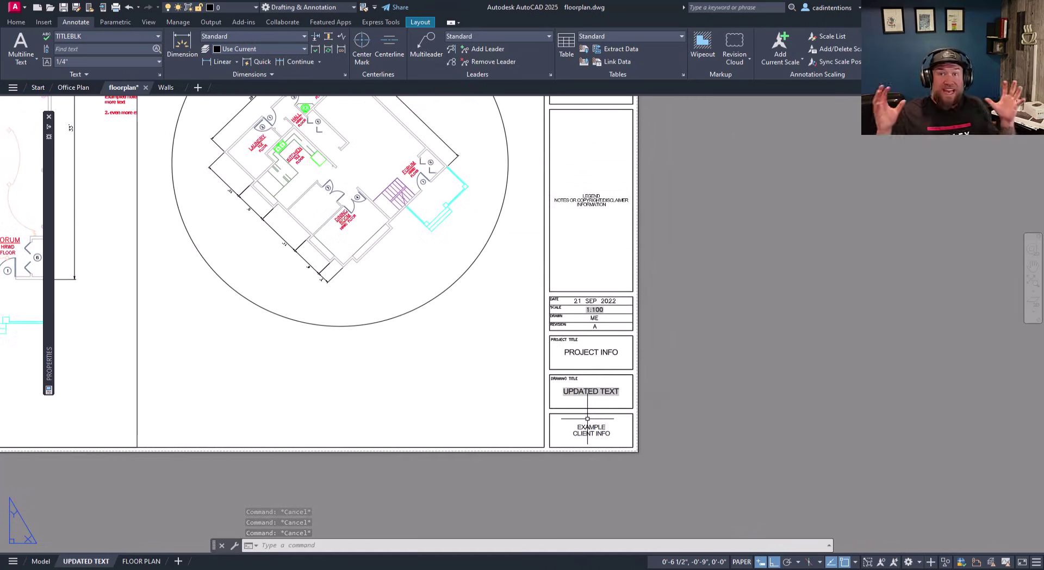
{"action": "middle_click_drag", "start_coordinate": [473, 416], "coordinate": [550, 435]}
{"action": "left_click", "coordinate": [217, 353]}
{"action": "left_click", "coordinate": [205, 353]}
{"action": "middle_click_drag", "start_coordinate": [378, 404], "coordinate": [398, 378]}
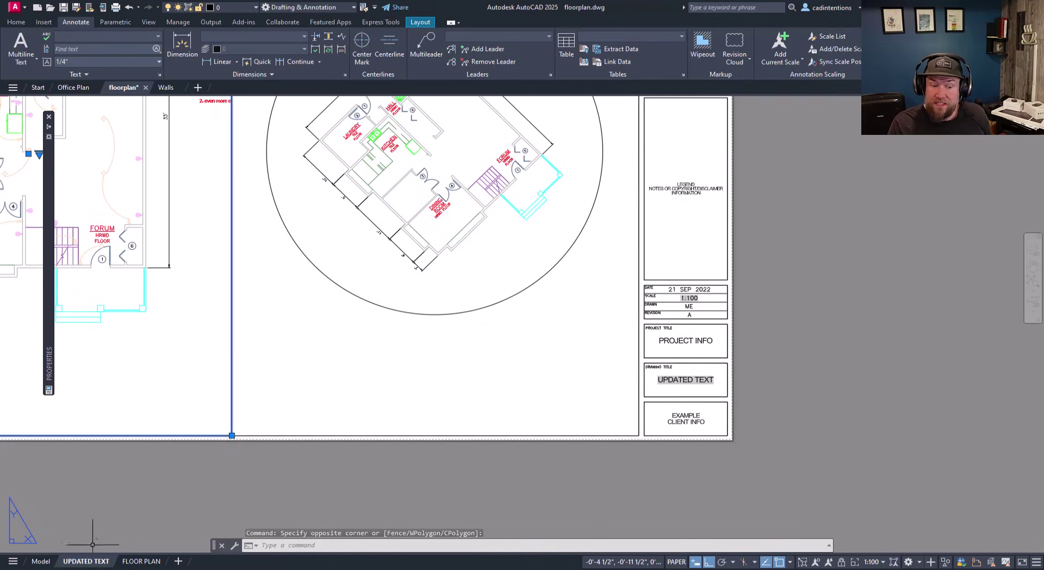
{"action": "key", "text": "Escape"}
{"action": "key", "text": "Escape"}
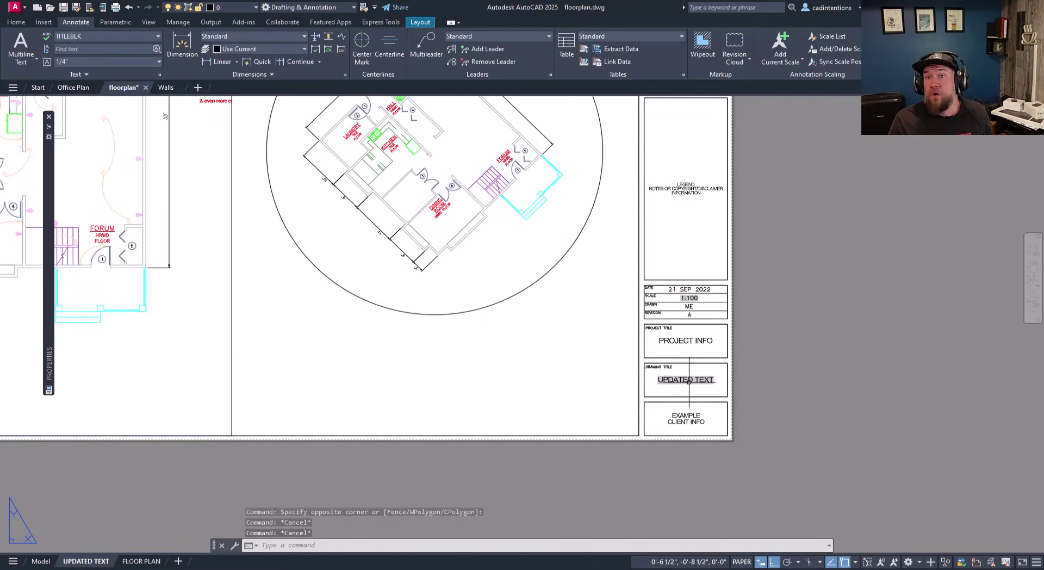
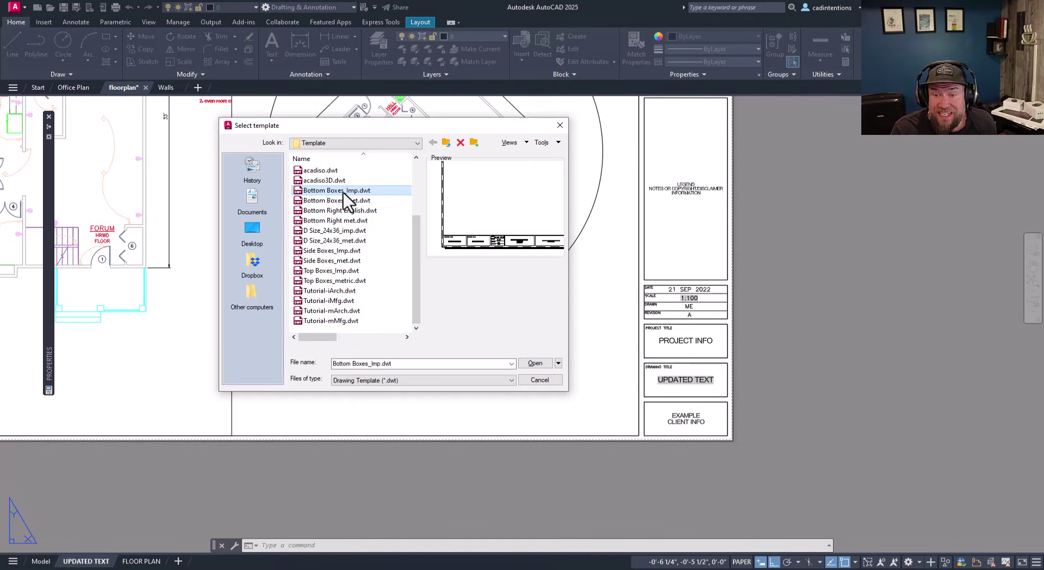
Step: Create a new drawing from the Bottom Boxes_Imp.dwt template and open its 8.5x11 Portrait layout
{"action": "left_click", "coordinate": [547, 363]}
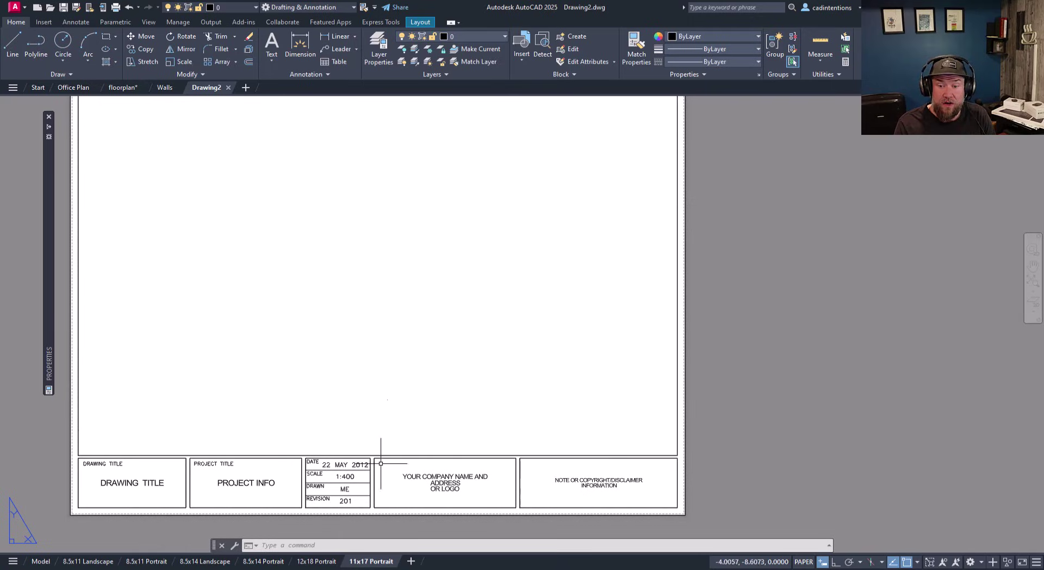
{"action": "left_click", "coordinate": [414, 312]}
{"action": "middle_click_drag", "start_coordinate": [368, 347], "coordinate": [533, 349]}
{"action": "left_click", "coordinate": [533, 351]}
{"action": "middle_click_drag", "start_coordinate": [419, 494], "coordinate": [391, 405]}
{"action": "left_click", "coordinate": [146, 561]}
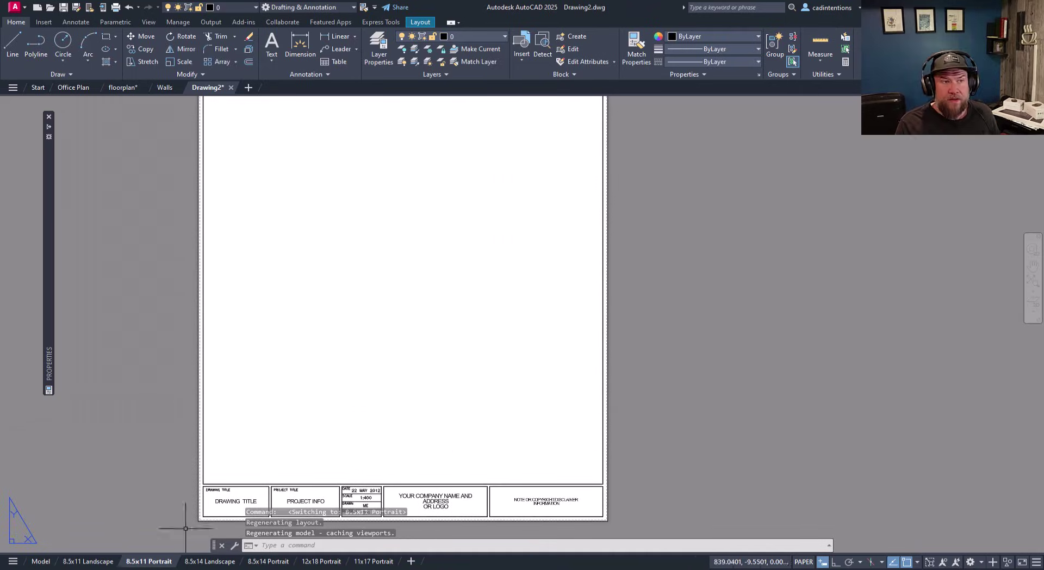
Step: Switch the new drawing to model space and examine the list of layers supplied by the template
{"action": "key", "text": "ctrl+Page_Up"}
{"action": "key", "text": "ctrl+Page_Up"}
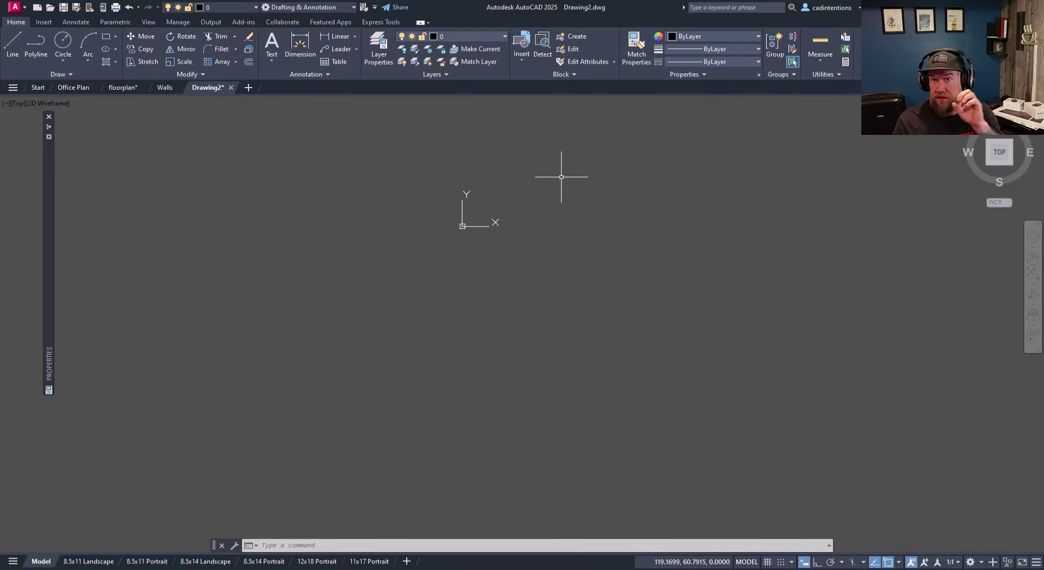
{"action": "left_click", "coordinate": [485, 35]}
{"action": "scroll", "coordinate": [458, 295], "scroll_direction": "down", "scroll_amount": 7}
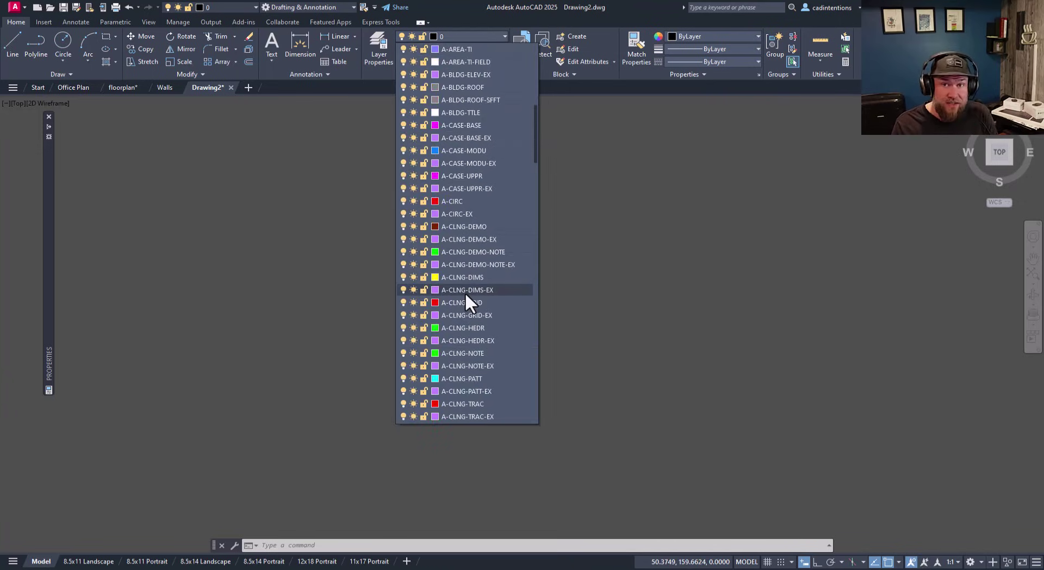
{"action": "scroll", "coordinate": [465, 296], "scroll_direction": "down", "scroll_amount": 4}
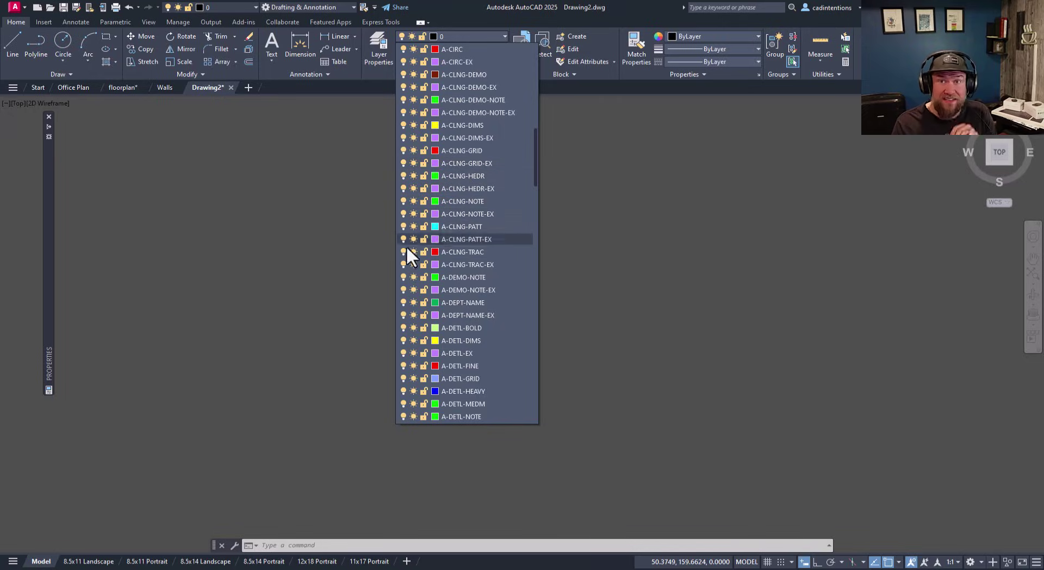
{"action": "key", "text": "Escape"}
{"action": "key", "text": "Escape"}
{"action": "key", "text": "Escape"}
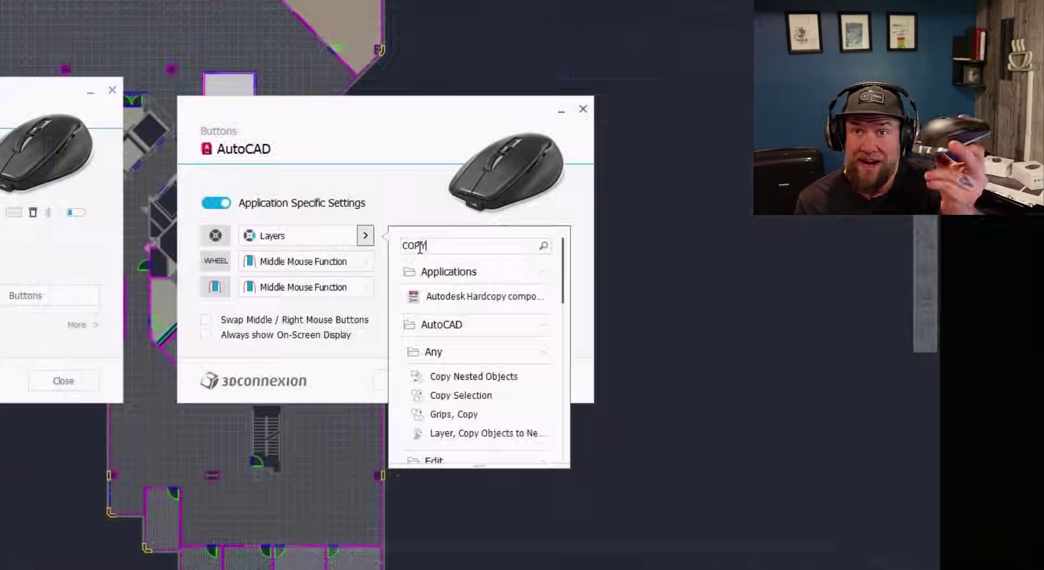
Step: In the 3Dconnexion mouse settings for AutoCAD, browse the COPY commands assignable to the button set to Layers and clear the search
{"action": "scroll", "coordinate": [460, 353], "scroll_direction": "down", "scroll_amount": 2}
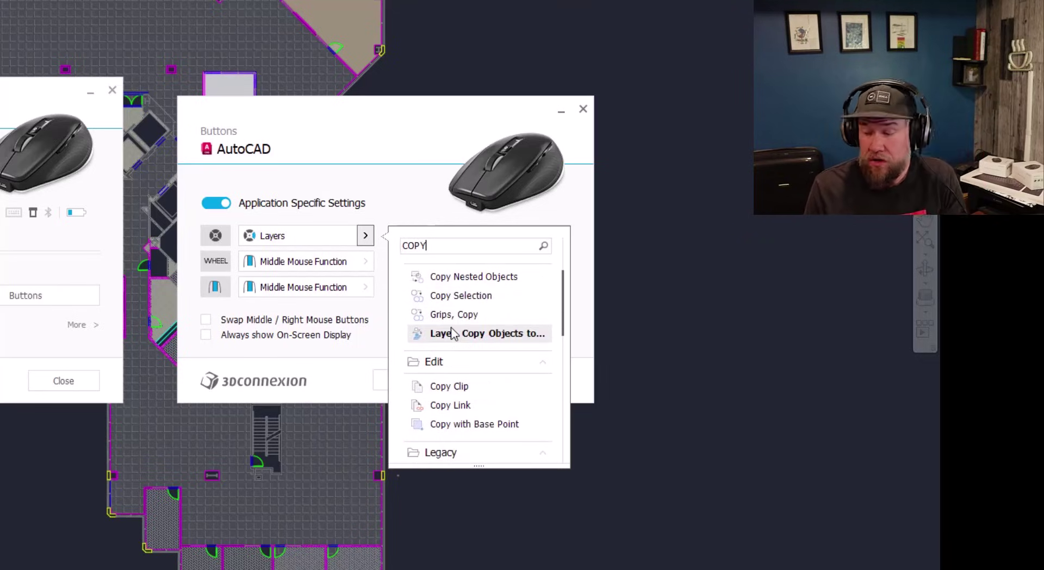
{"action": "scroll", "coordinate": [455, 333], "scroll_direction": "up", "scroll_amount": 1}
{"action": "scroll", "coordinate": [454, 401], "scroll_direction": "down", "scroll_amount": 4}
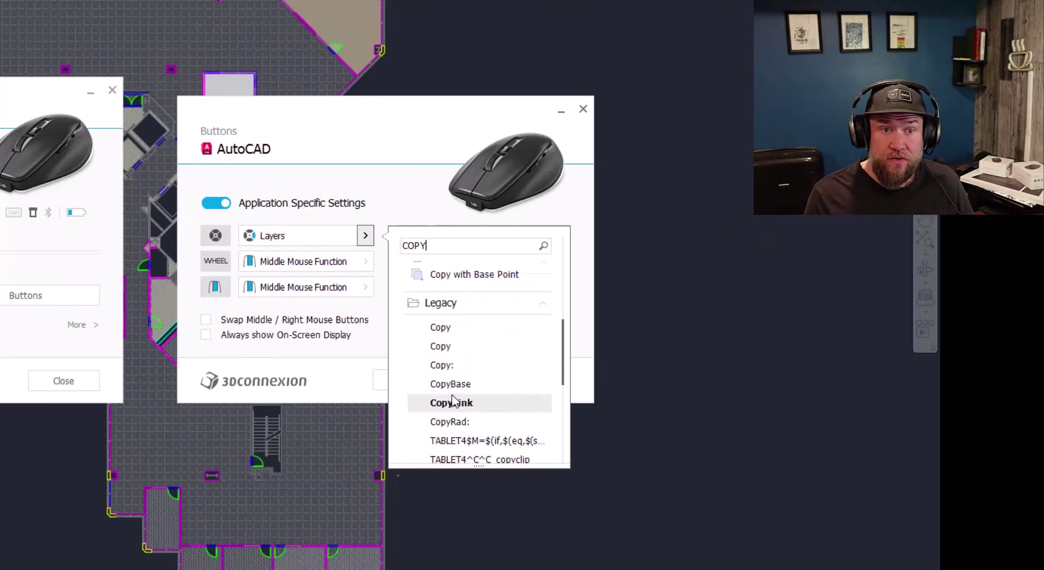
{"action": "scroll", "coordinate": [441, 332], "scroll_direction": "down", "scroll_amount": 3}
{"action": "double_click", "coordinate": [415, 246]}
{"action": "key", "text": "BackSpace"}
{"action": "left_click", "coordinate": [367, 235]}
{"action": "left_click", "coordinate": [367, 235]}
{"action": "left_click", "coordinate": [543, 416]}
{"action": "scroll", "coordinate": [522, 421], "scroll_direction": "down", "scroll_amount": 5}
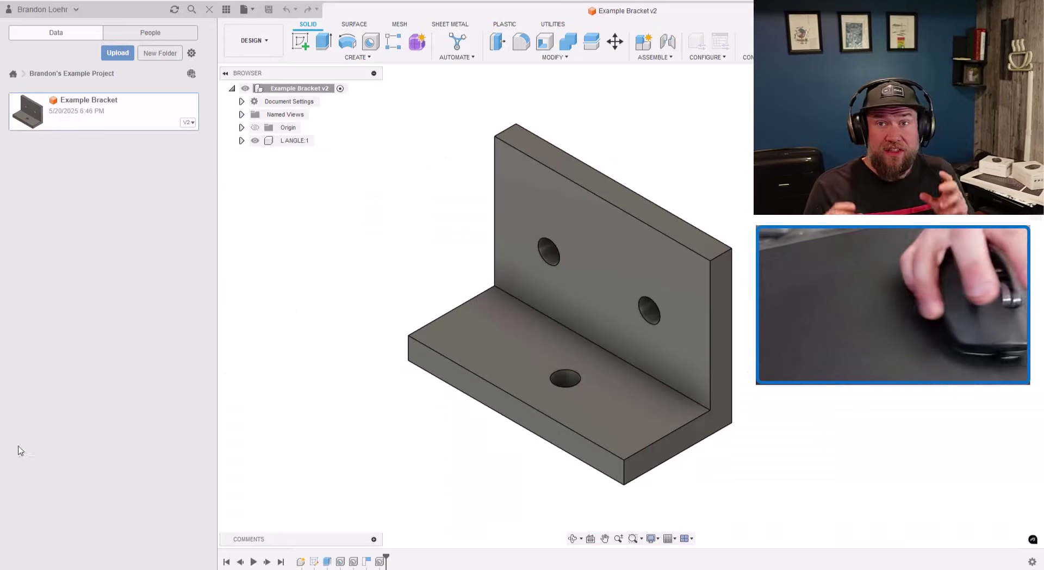
Step: Browse the radial menus assignable to the mouse's Design Solid button for Autodesk Fusion and close the button settings without changing them
{"action": "middle_click_drag", "start_coordinate": [597, 315], "coordinate": [576, 303], "text": "shift"}
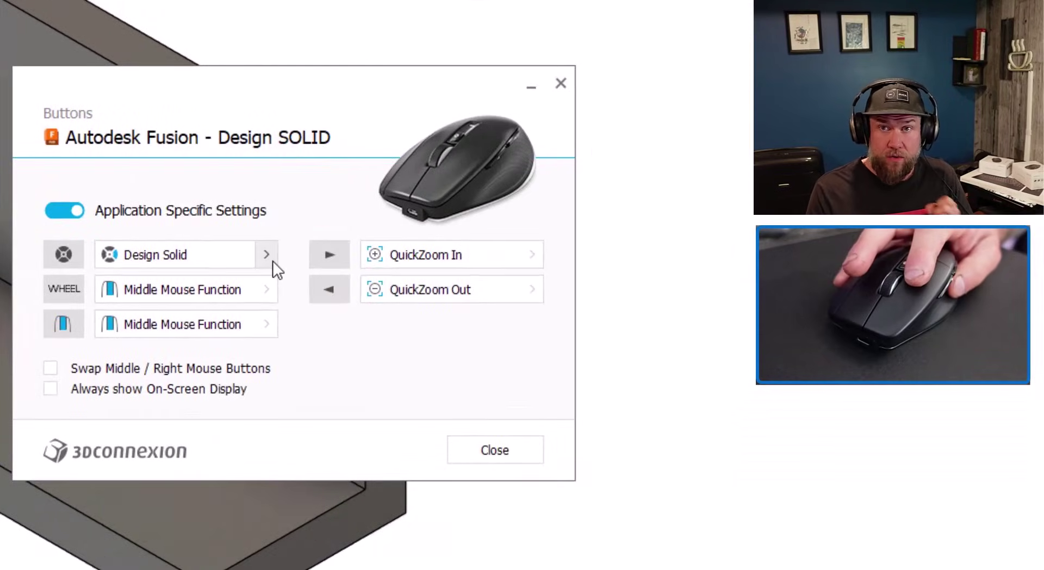
{"action": "left_click", "coordinate": [272, 258]}
{"action": "left_click", "coordinate": [506, 517]}
{"action": "scroll", "coordinate": [461, 516], "scroll_direction": "down", "scroll_amount": 3}
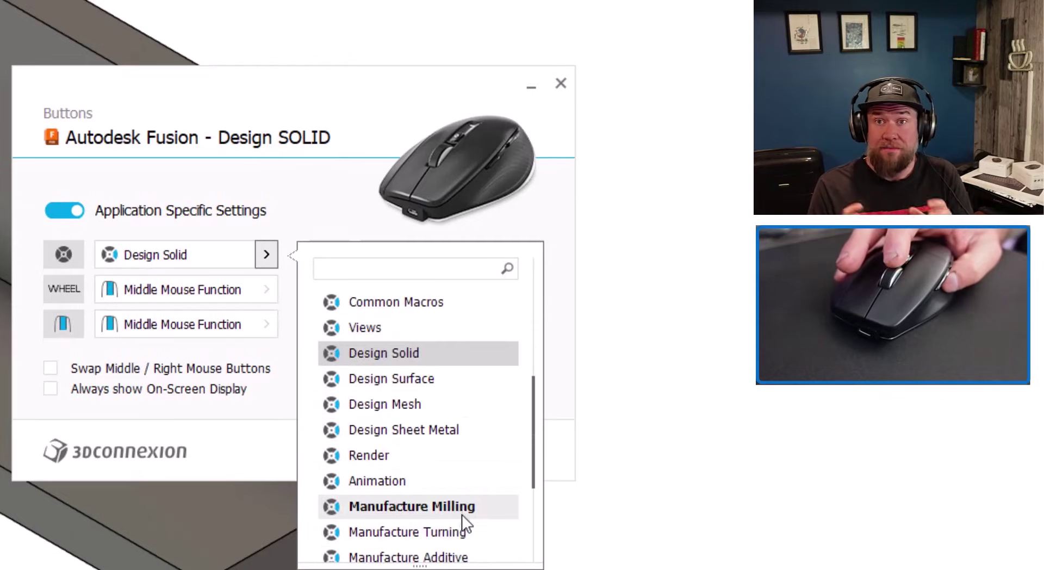
{"action": "scroll", "coordinate": [492, 348], "scroll_direction": "up", "scroll_amount": 4}
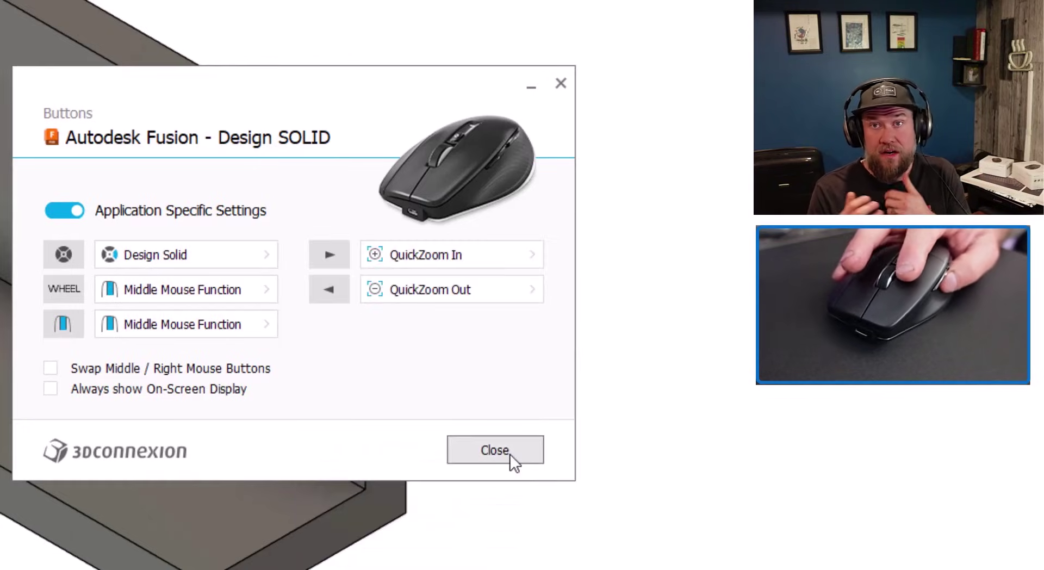
{"action": "left_click", "coordinate": [510, 455]}
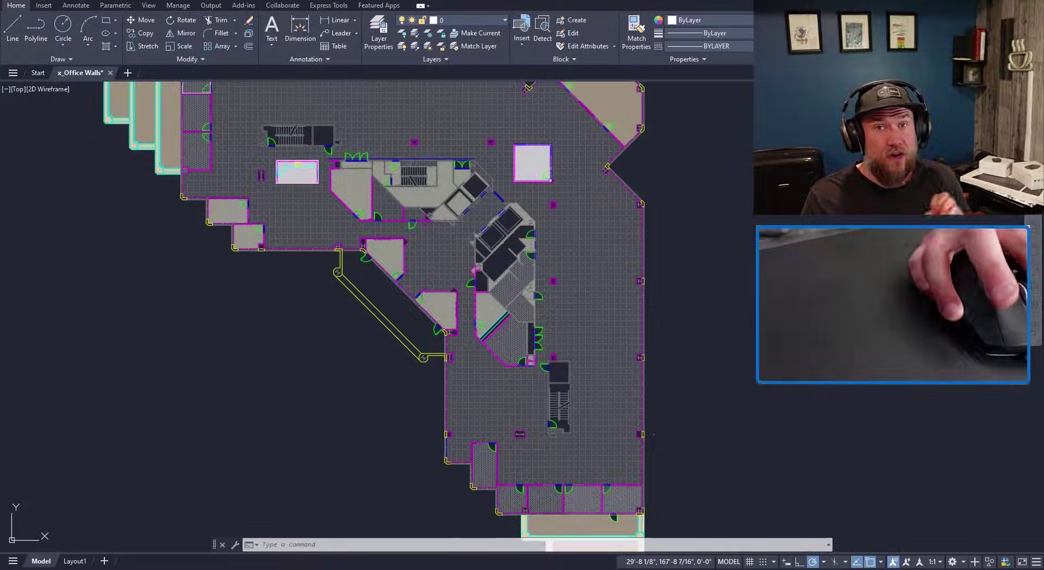
Step: In the 3Dconnexion button settings for AutoCAD, start a new macro for the button assigned to QuickZoom In
{"action": "left_click", "coordinate": [395, 307]}
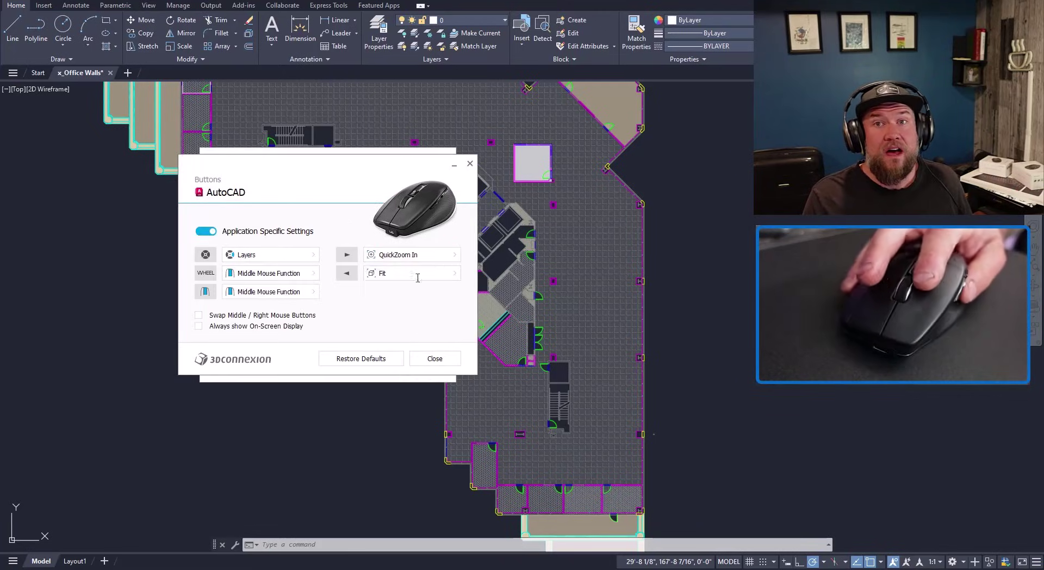
{"action": "left_click_drag", "start_coordinate": [313, 163], "coordinate": [686, 165]}
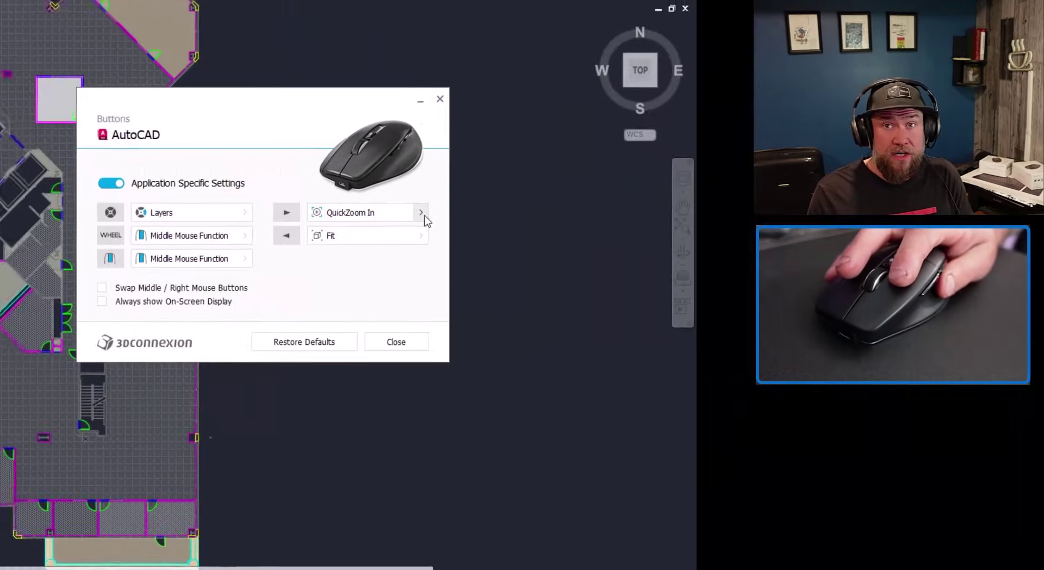
{"action": "left_click", "coordinate": [424, 216]}
{"action": "left_click", "coordinate": [579, 335]}
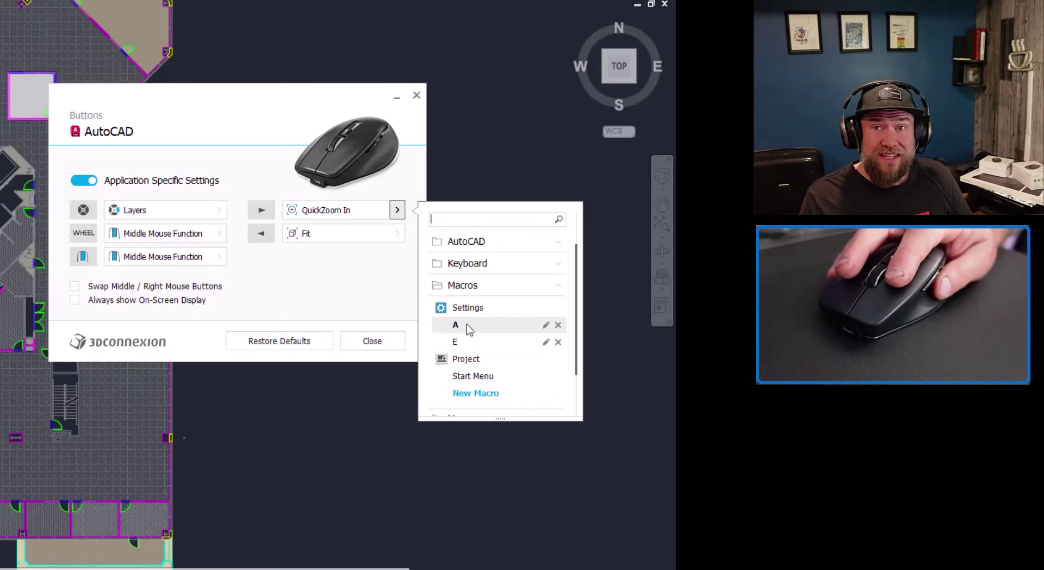
{"action": "left_click", "coordinate": [474, 393]}
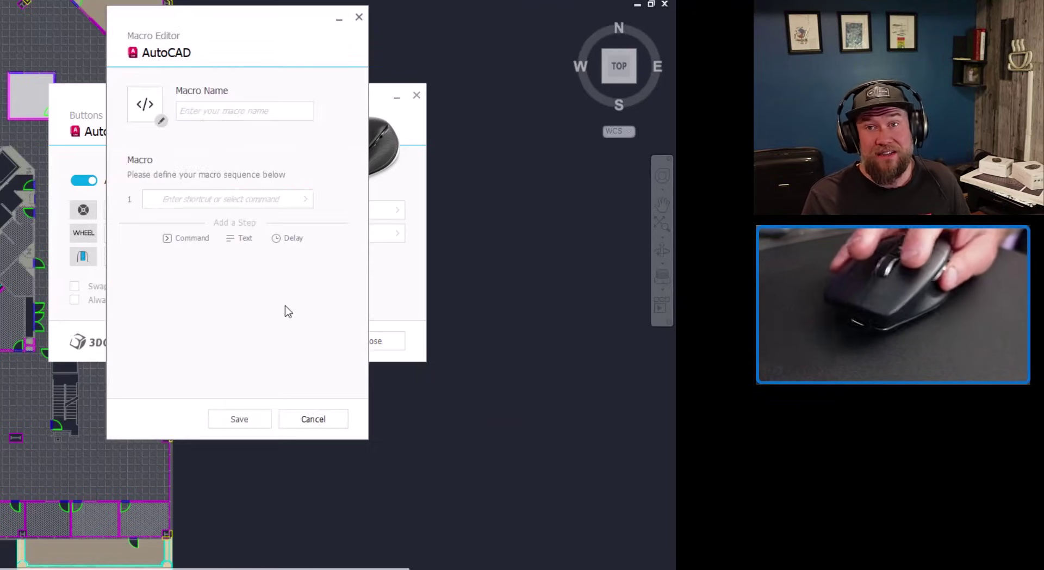
Step: Name the macro "purge", assign an AutoCAD purge command found by searching as its first step, and save the macro
{"action": "left_click", "coordinate": [213, 110]}
{"action": "type", "text": "purge"}
{"action": "left_click", "coordinate": [232, 200]}
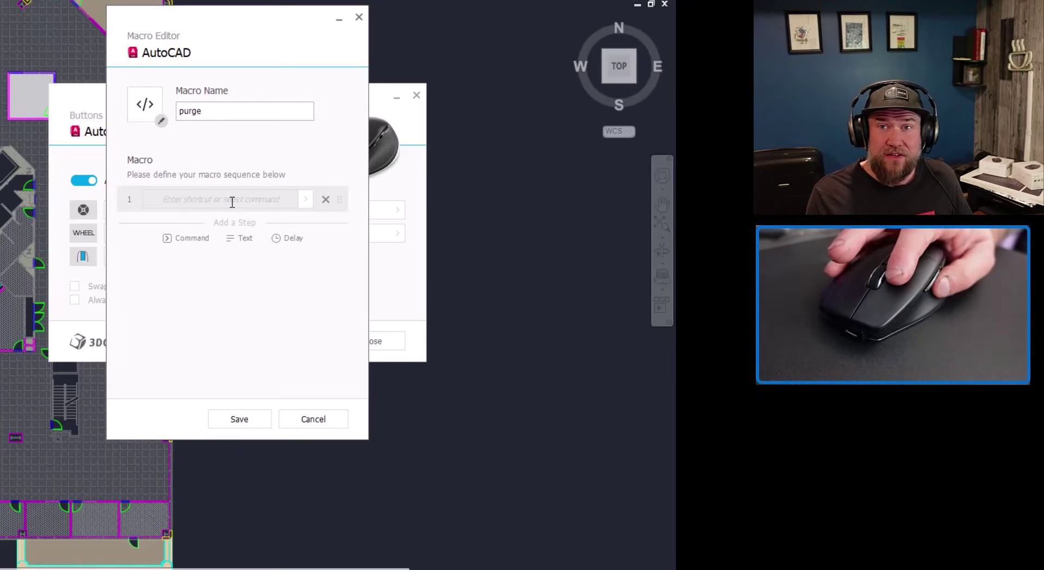
{"action": "left_click", "coordinate": [305, 199]}
{"action": "type", "text": "purge"}
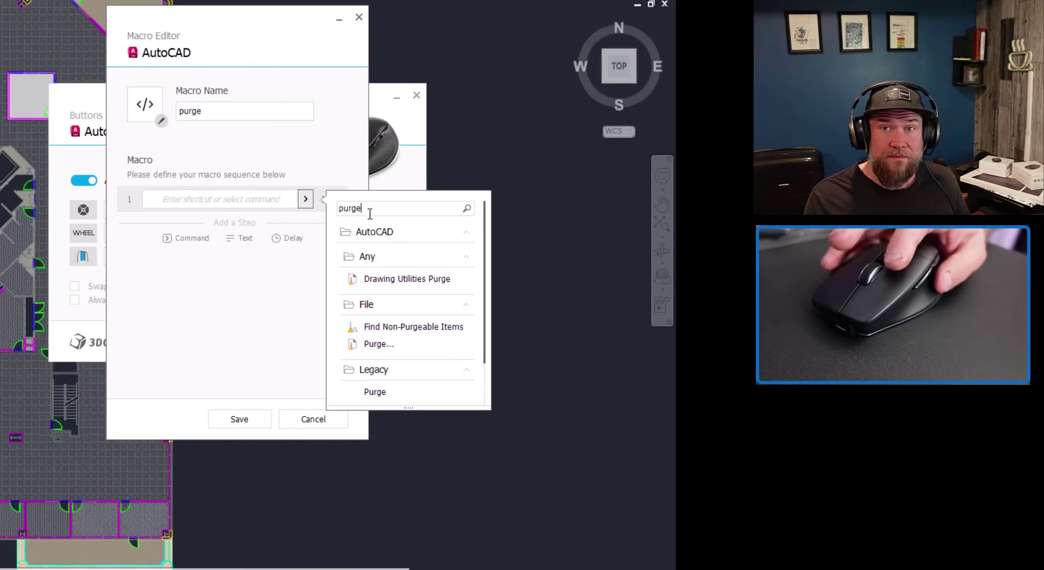
{"action": "scroll", "coordinate": [396, 326], "scroll_direction": "down", "scroll_amount": 3}
{"action": "left_click", "coordinate": [380, 352]}
{"action": "left_click", "coordinate": [239, 419]}
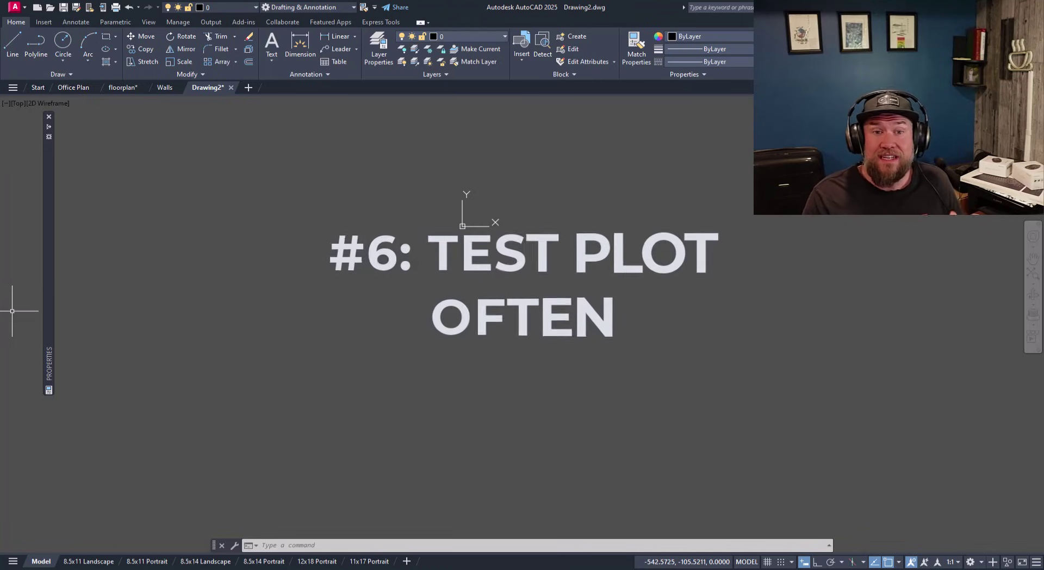
Step: Preview the plot of the UPDATED TEXT layout in the floorplan drawing, declining the unreconciled layer review, and examine both floor plan views
{"action": "left_click", "coordinate": [130, 87]}
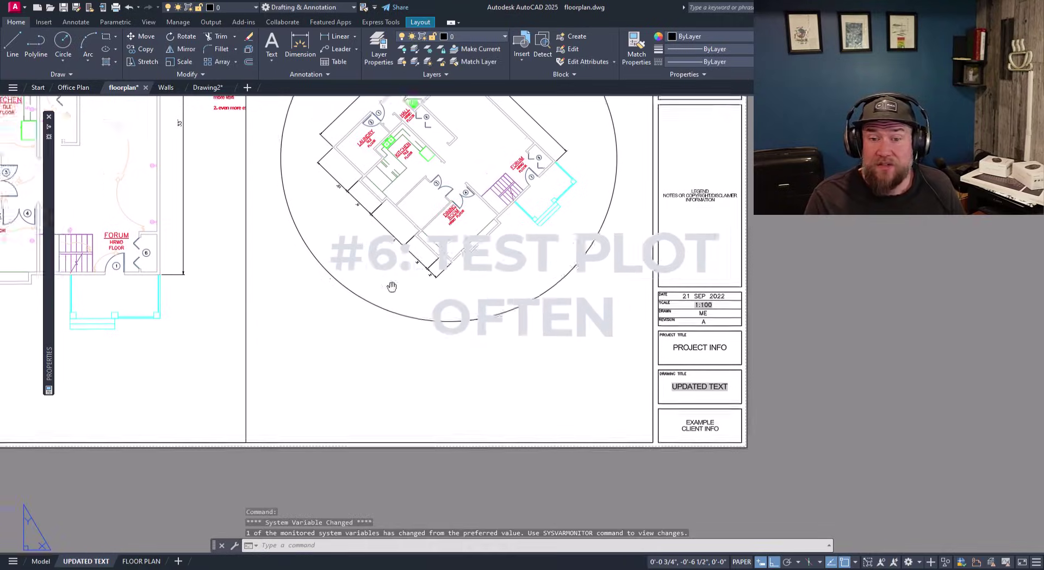
{"action": "middle_click", "coordinate": [377, 280]}
{"action": "key", "text": "Escape"}
{"action": "key", "text": "Escape"}
{"action": "key", "text": "Escape"}
{"action": "type", "text": "PLOT"}
{"action": "key", "text": "Return"}
{"action": "left_click", "coordinate": [601, 334]}
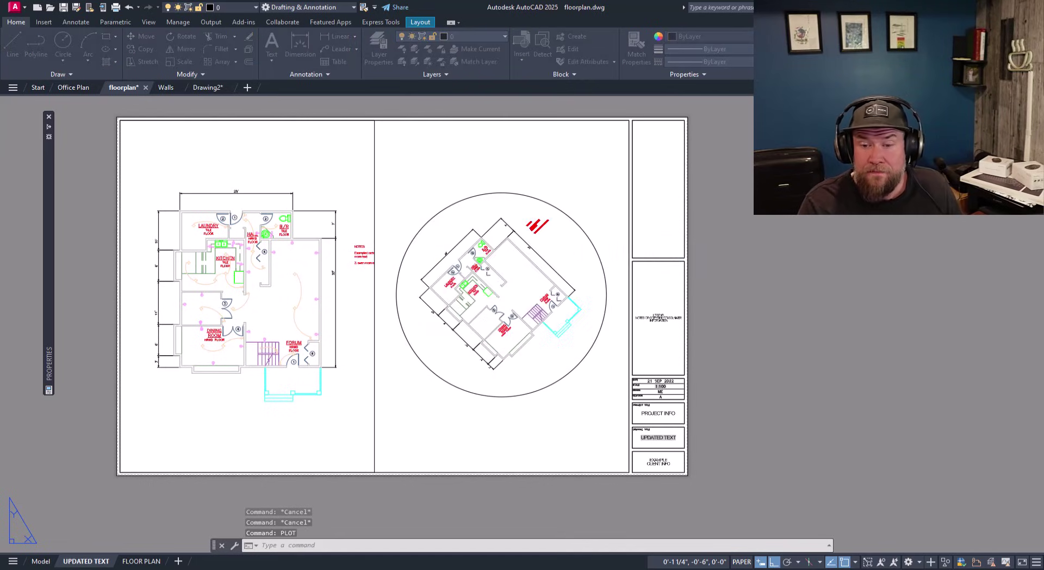
{"action": "left_click", "coordinate": [152, 405]}
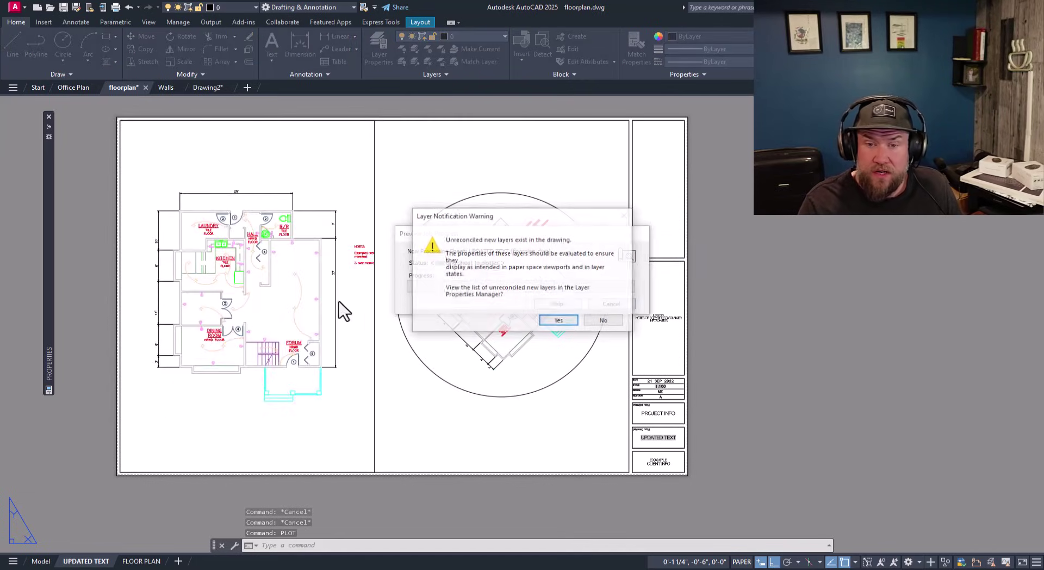
{"action": "left_click", "coordinate": [601, 332]}
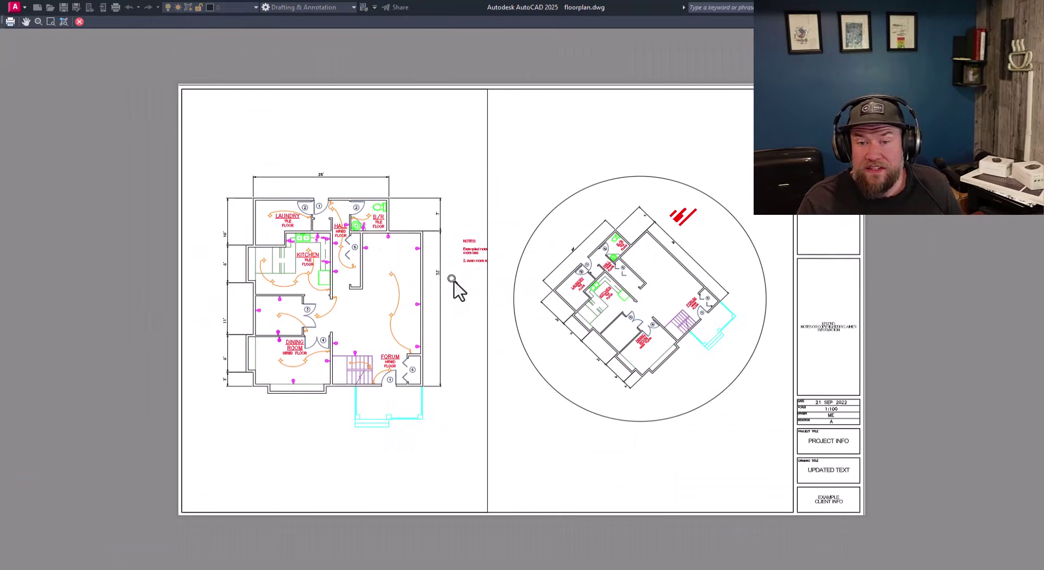
{"action": "scroll", "coordinate": [484, 240], "scroll_direction": "up", "scroll_amount": 2}
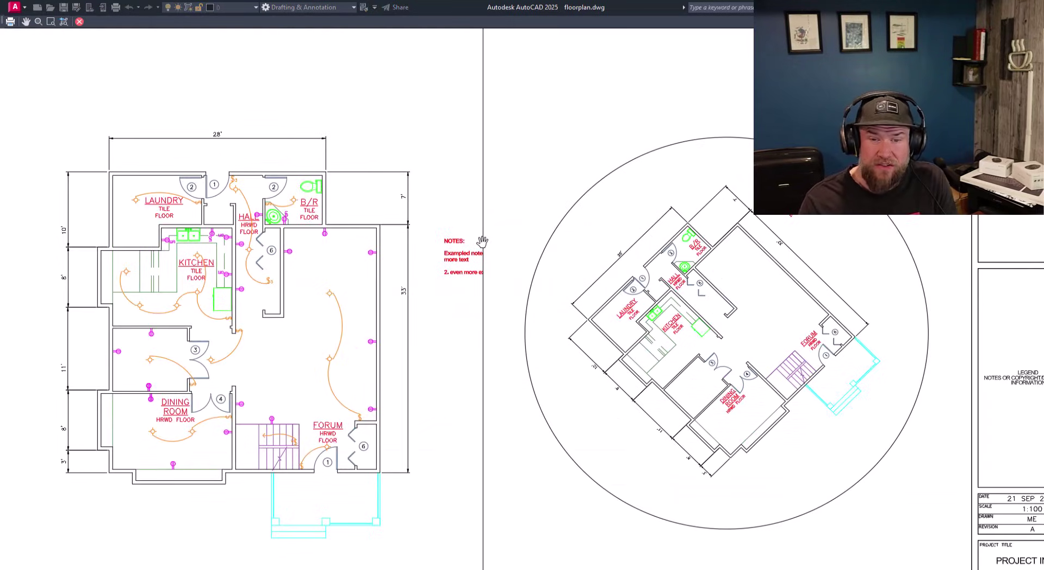
{"action": "scroll", "coordinate": [483, 241], "scroll_direction": "down", "scroll_amount": 2}
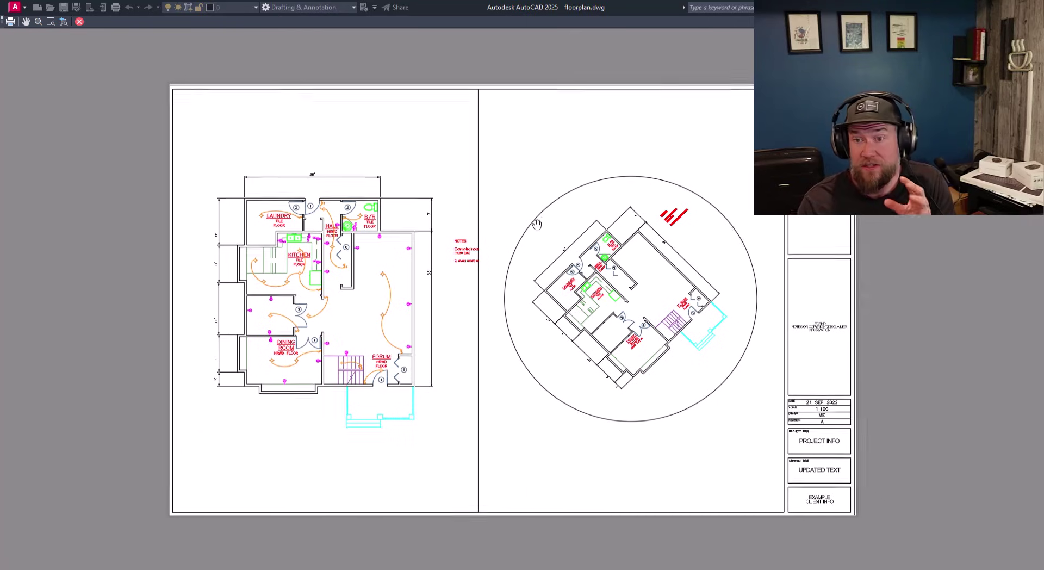
{"action": "left_click_drag", "start_coordinate": [549, 223], "coordinate": [470, 228]}
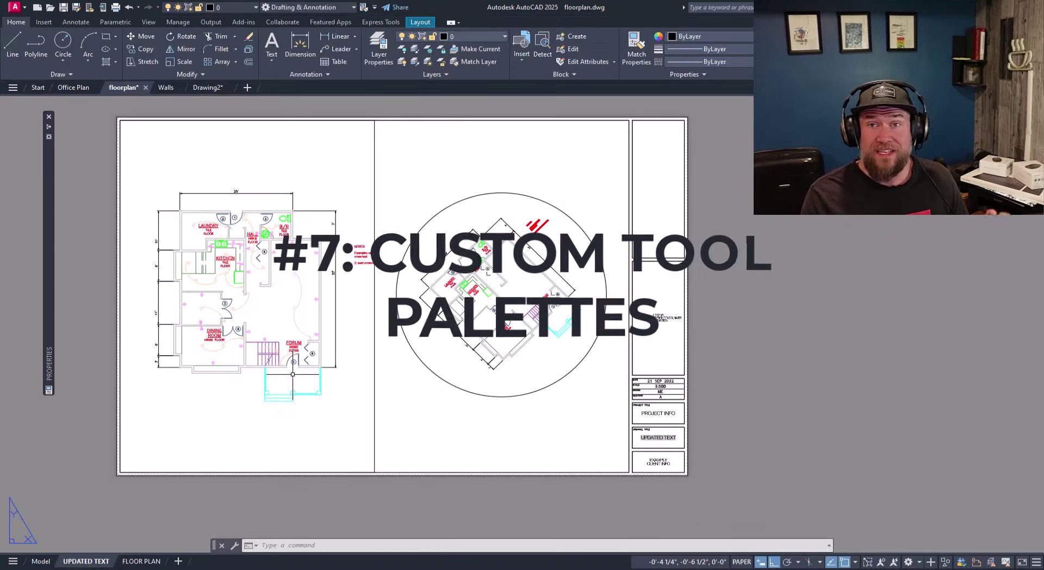
Step: Switch the floorplan drawing to model space and display the tool palettes beside the floor plan
{"action": "key", "text": "Escape"}
{"action": "key", "text": "Escape"}
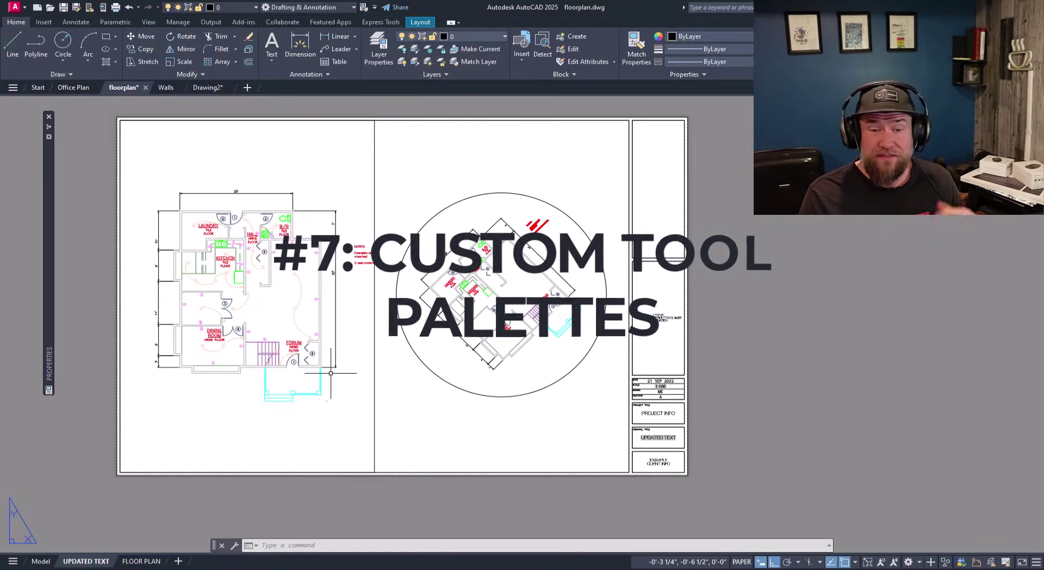
{"action": "left_click", "coordinate": [40, 561]}
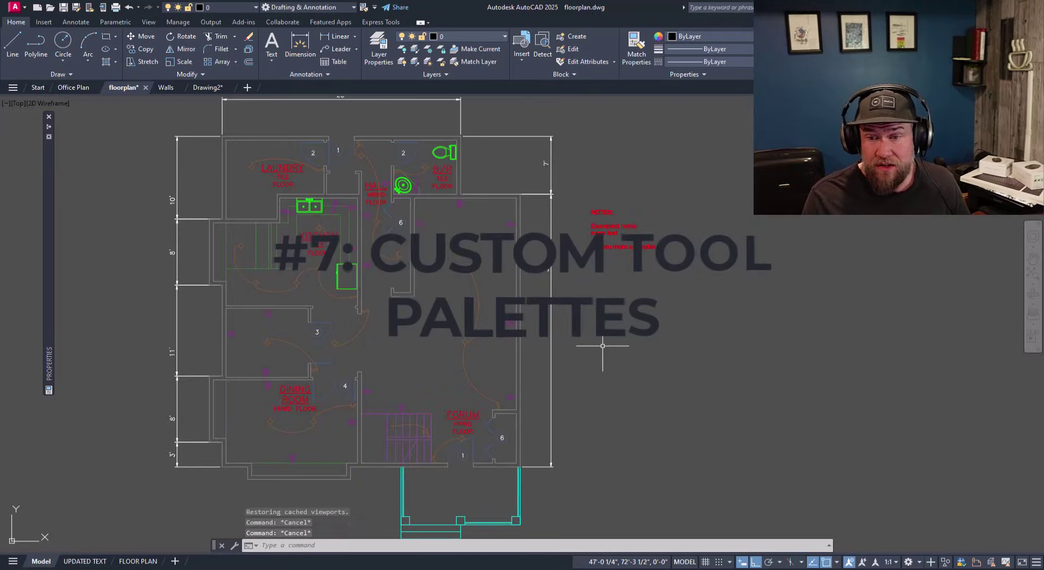
{"action": "scroll", "coordinate": [571, 348], "scroll_direction": "up", "scroll_amount": 2}
{"action": "key", "text": "Escape"}
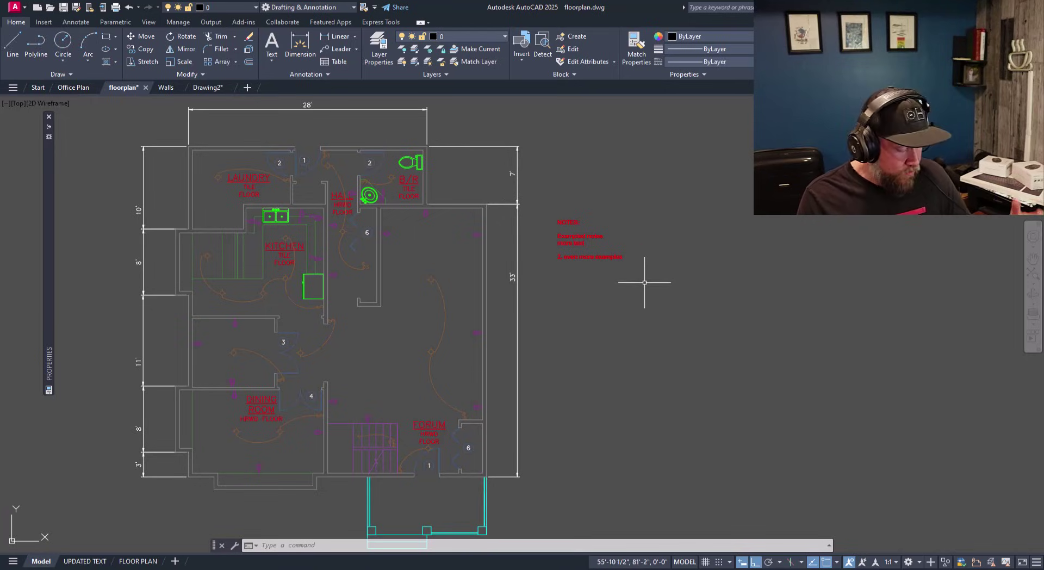
{"action": "key", "text": "ctrl+3"}
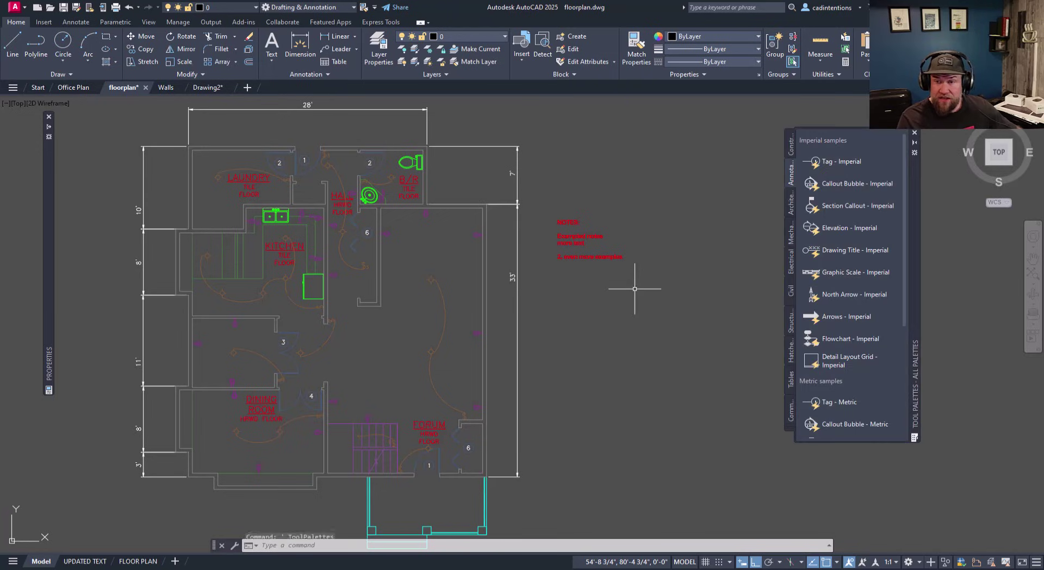
{"action": "mouse_move", "coordinate": [914, 291]}
{"action": "left_mouse_down"}
{"action": "mouse_move", "coordinate": [869, 315]}
{"action": "mouse_move", "coordinate": [921, 286]}
{"action": "left_mouse_up"}
Step: Look through the supplied tool palettes from Civil to Constraints and create a new custom palette next to the Constraints palette
{"action": "left_click", "coordinate": [795, 275]}
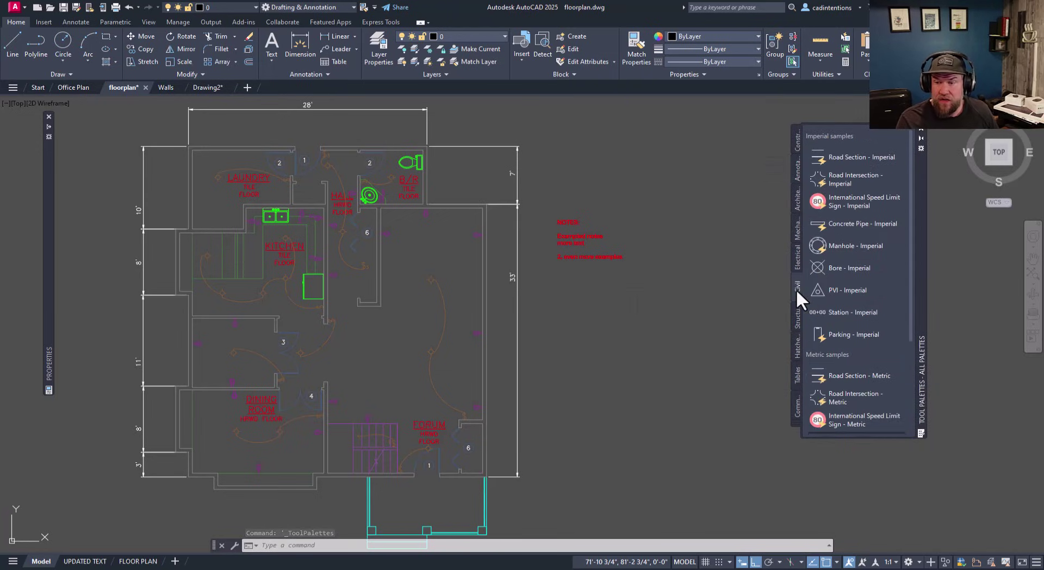
{"action": "left_click", "coordinate": [794, 227]}
{"action": "left_click", "coordinate": [798, 188]}
{"action": "left_click", "coordinate": [798, 168]}
{"action": "left_click", "coordinate": [797, 145]}
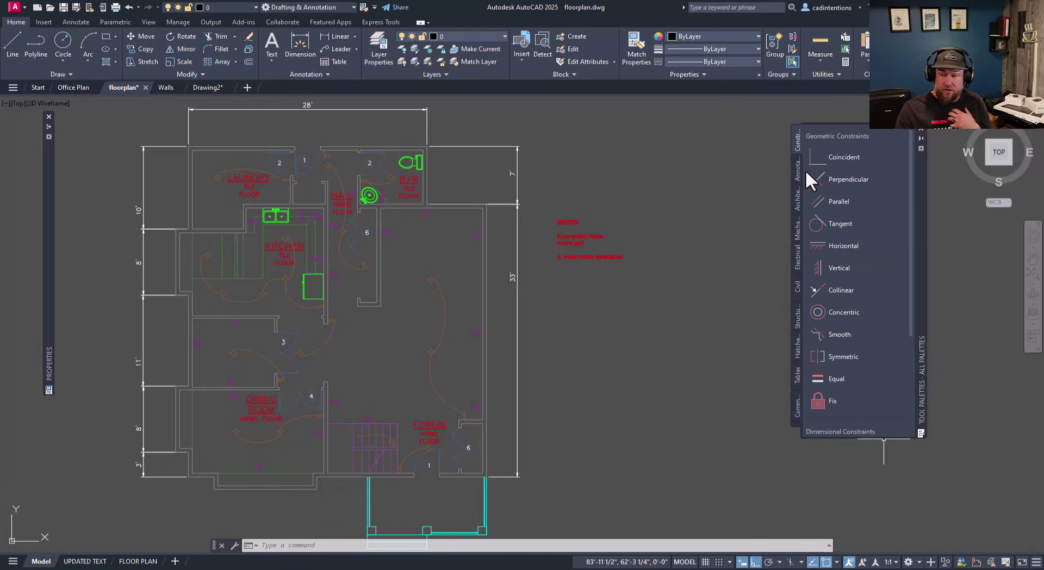
{"action": "right_click", "coordinate": [797, 142]}
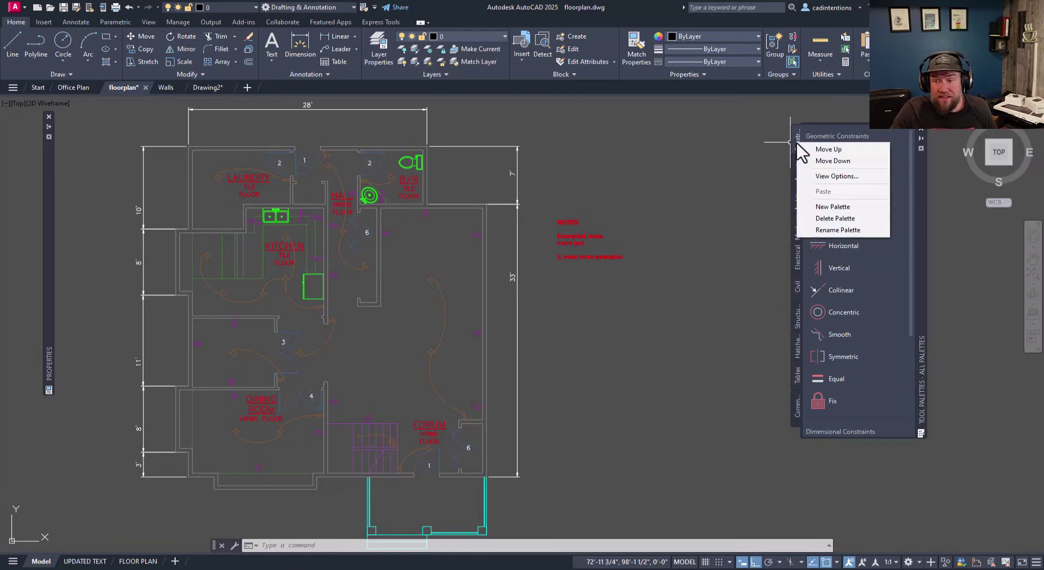
{"action": "left_click", "coordinate": [829, 207]}
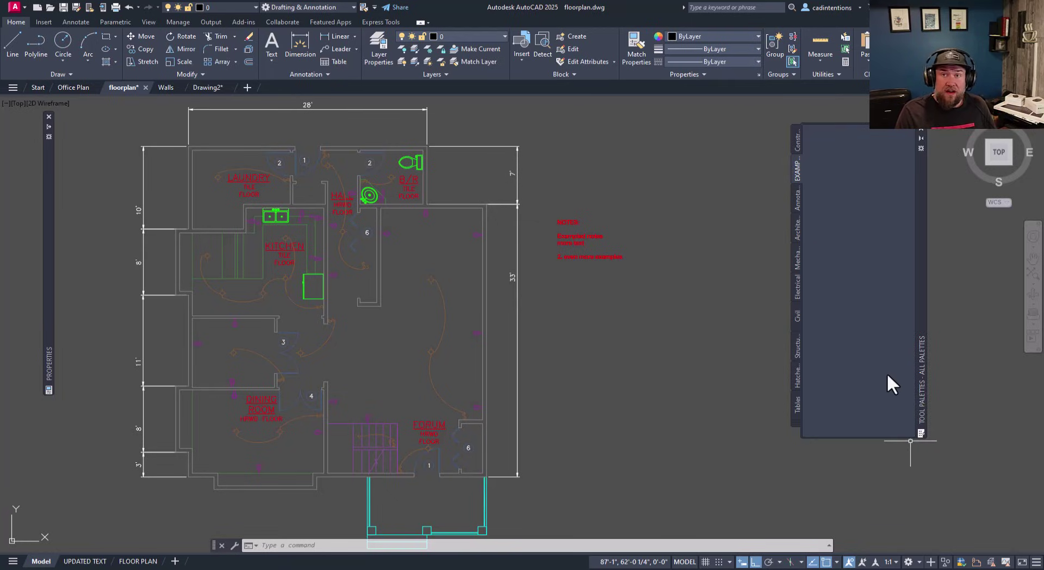
{"action": "left_click", "coordinate": [663, 290]}
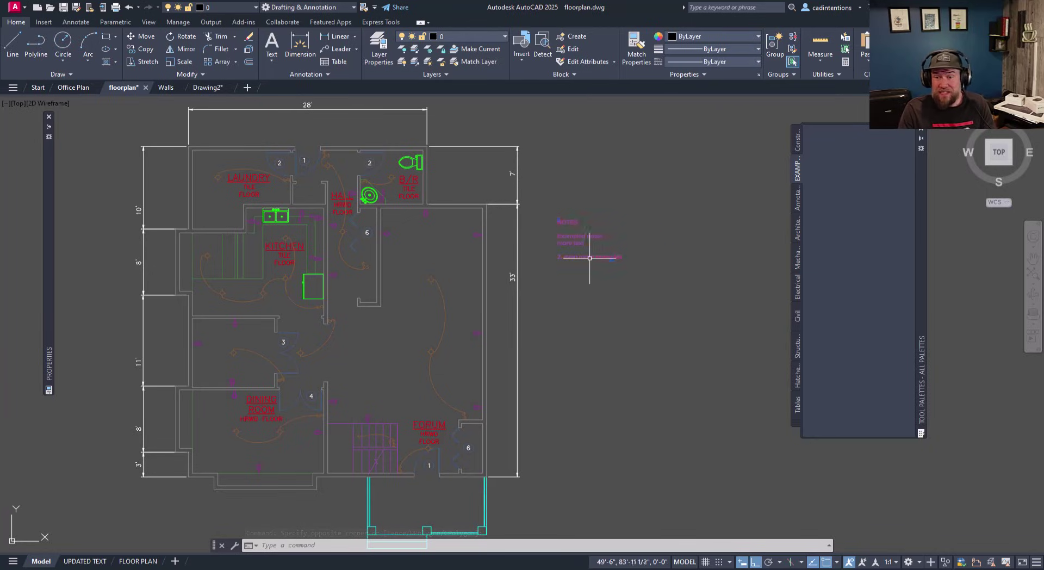
{"action": "left_click", "coordinate": [563, 241]}
{"action": "left_click", "coordinate": [613, 362]}
{"action": "key", "text": "Escape"}
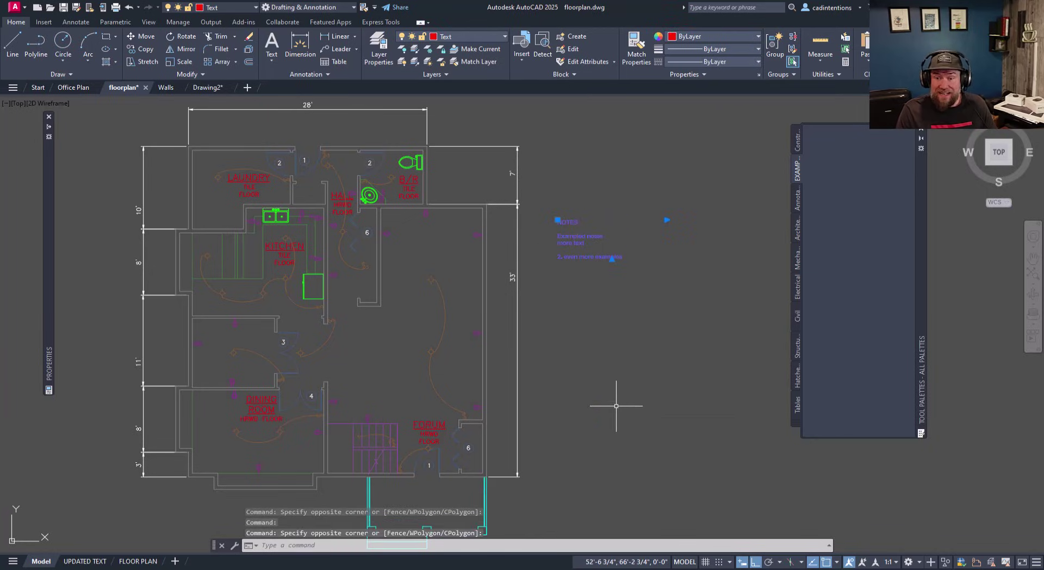
{"action": "key", "text": "Escape"}
{"action": "key", "text": "Escape"}
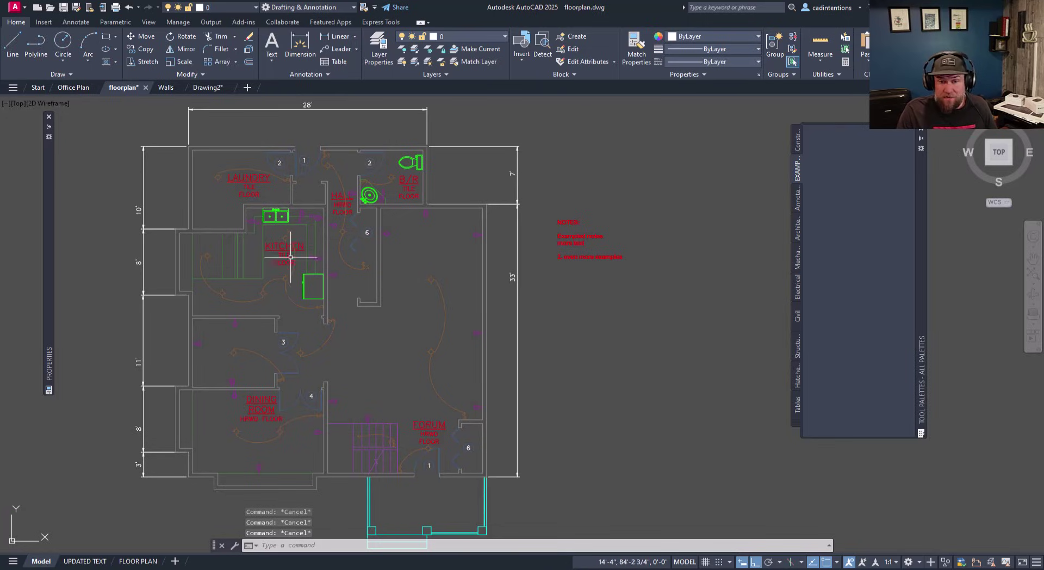
Step: Add the kitchen's double sink block to the new custom palette and insert a copy from it outside the plan, above the notes
{"action": "scroll", "coordinate": [293, 223], "scroll_direction": "up", "scroll_amount": 2}
{"action": "left_click", "coordinate": [263, 213]}
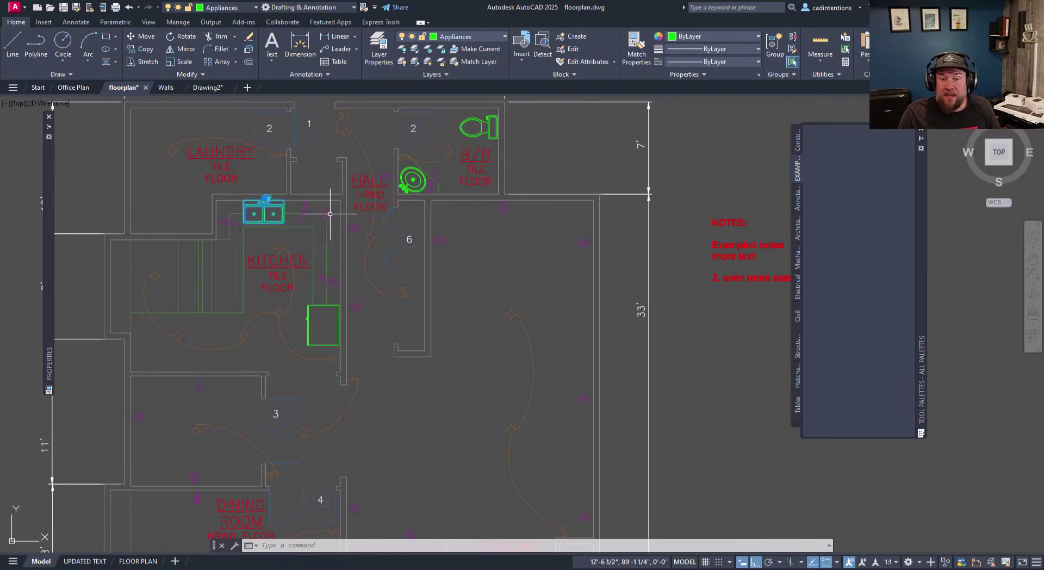
{"action": "left_click_drag", "start_coordinate": [265, 219], "coordinate": [864, 235]}
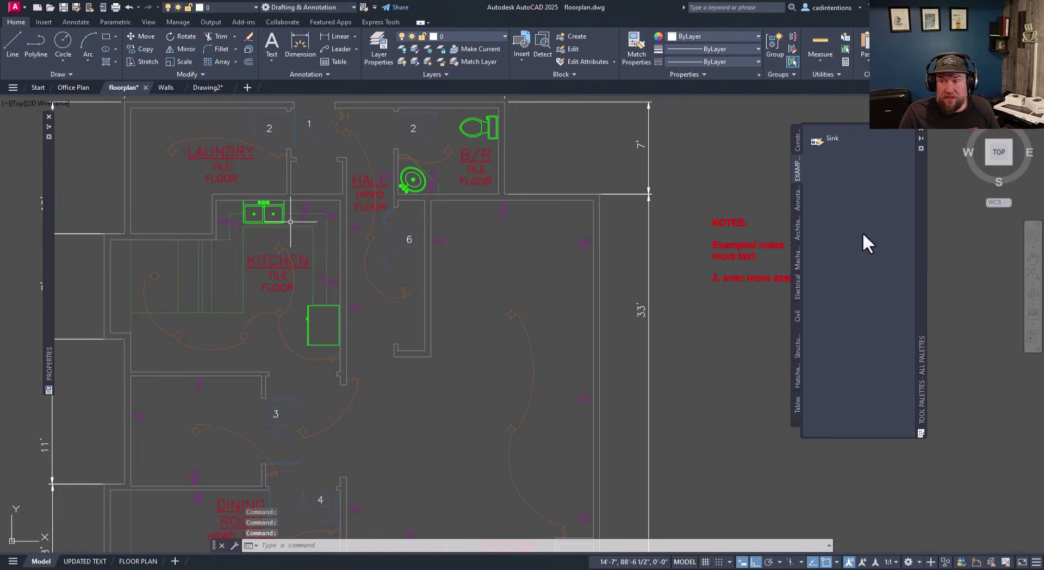
{"action": "left_click", "coordinate": [831, 137]}
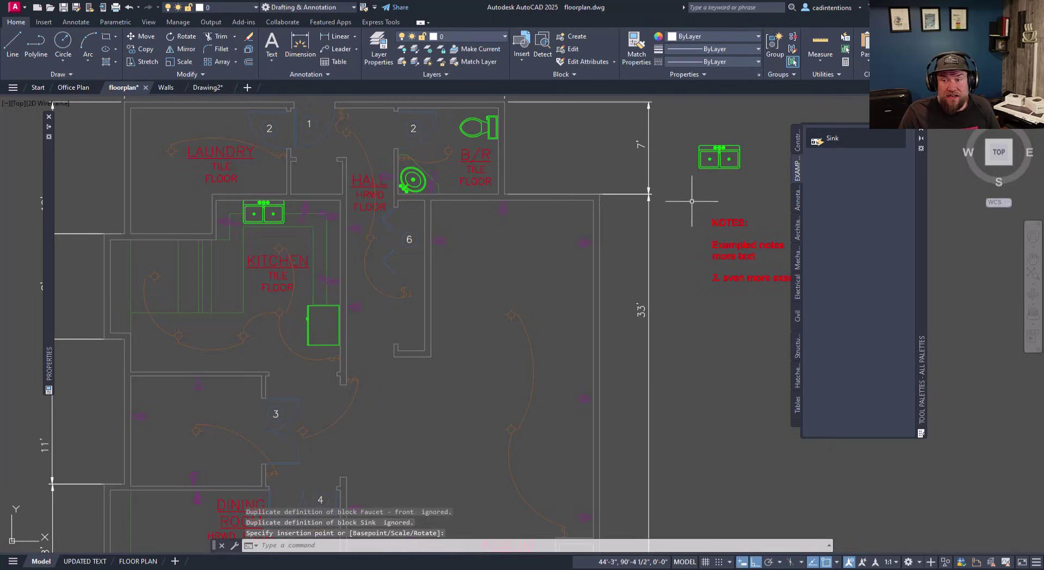
Step: Add the round bathroom sink block to the custom palette below the kitchen sink tool
{"action": "middle_click_drag", "start_coordinate": [616, 205], "coordinate": [505, 208]}
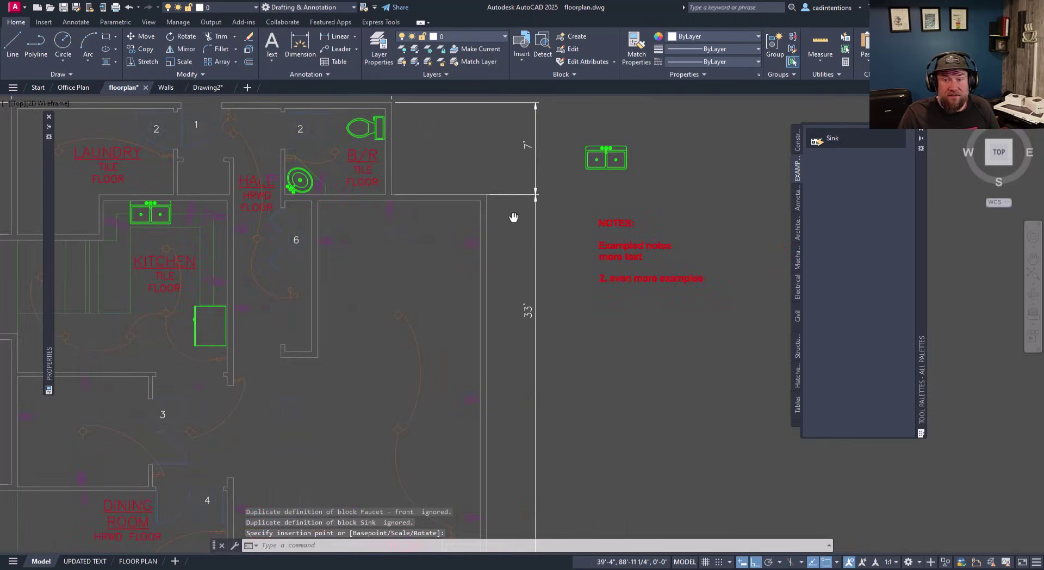
{"action": "left_click", "coordinate": [301, 179]}
{"action": "key", "text": "Escape"}
{"action": "key", "text": "Escape"}
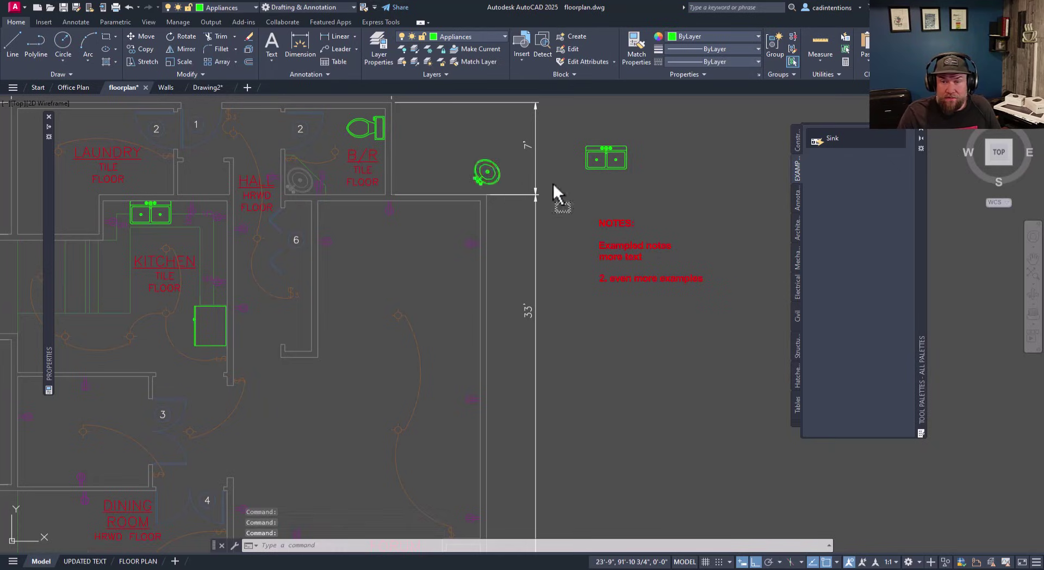
{"action": "left_click_drag", "start_coordinate": [848, 173], "coordinate": [848, 173]}
Step: Add the red multiline notes text to the custom palette as a tool below the two sinks
{"action": "left_click", "coordinate": [614, 250]}
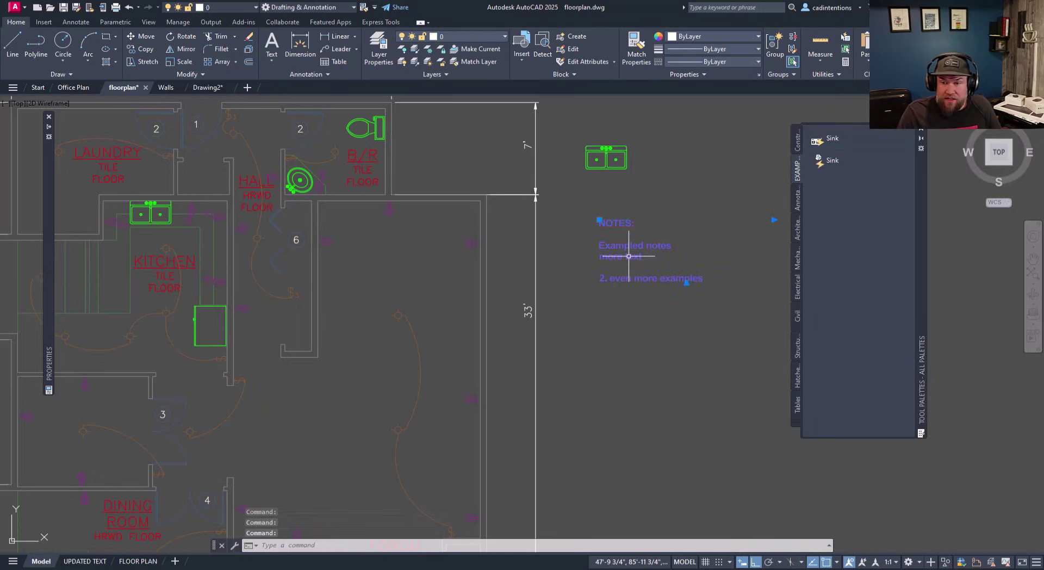
{"action": "left_click_drag", "start_coordinate": [614, 250], "coordinate": [859, 227]}
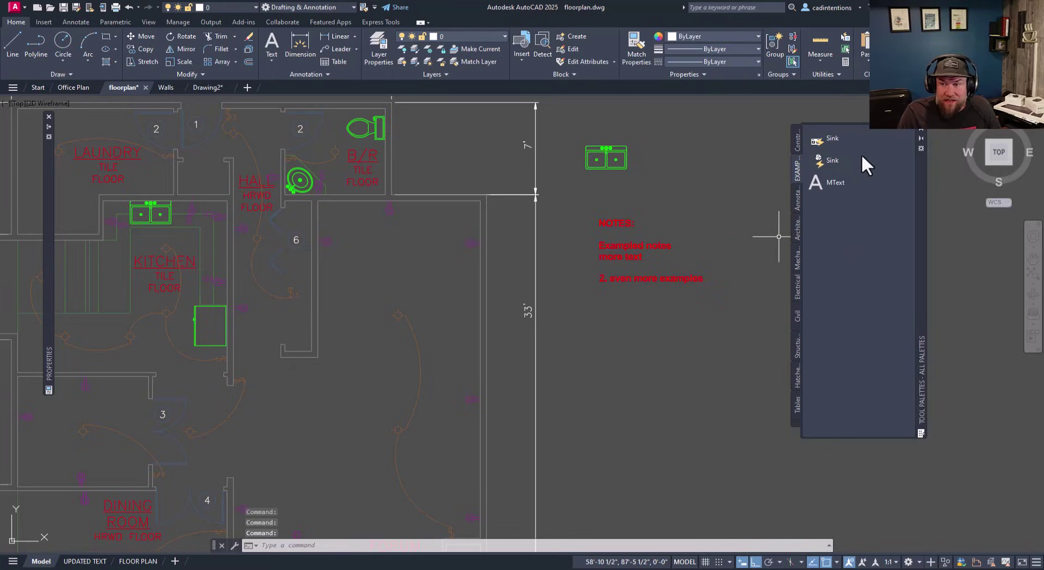
Step: Examine the tool properties of the bathroom sink tool, including its rotation, layer and visibility settings, and close them without changes
{"action": "right_click", "coordinate": [843, 153]}
{"action": "left_click", "coordinate": [827, 159]}
{"action": "right_click", "coordinate": [829, 162]}
{"action": "left_click", "coordinate": [864, 276]}
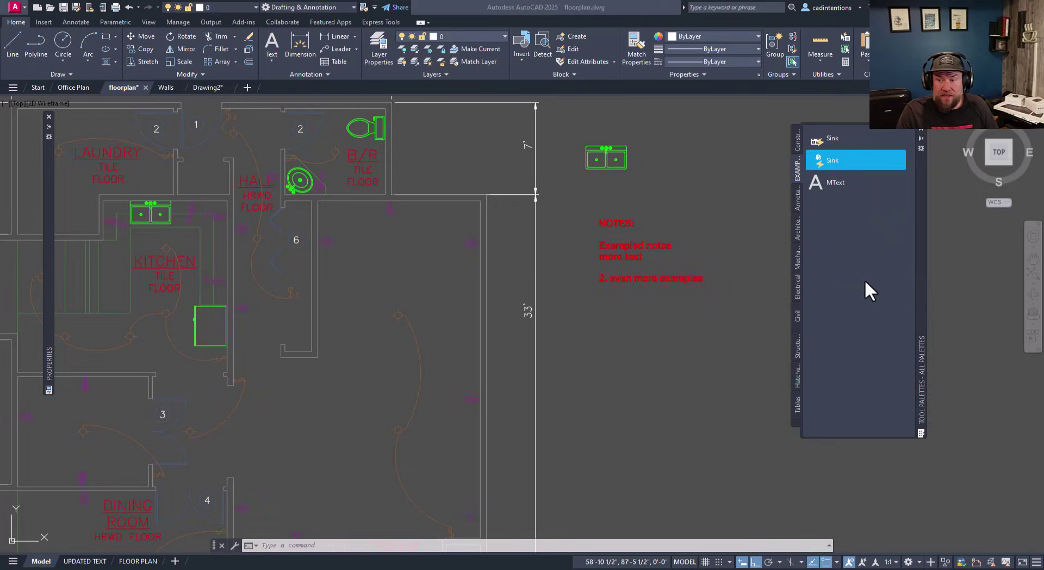
{"action": "scroll", "coordinate": [570, 331], "scroll_direction": "down", "scroll_amount": 3}
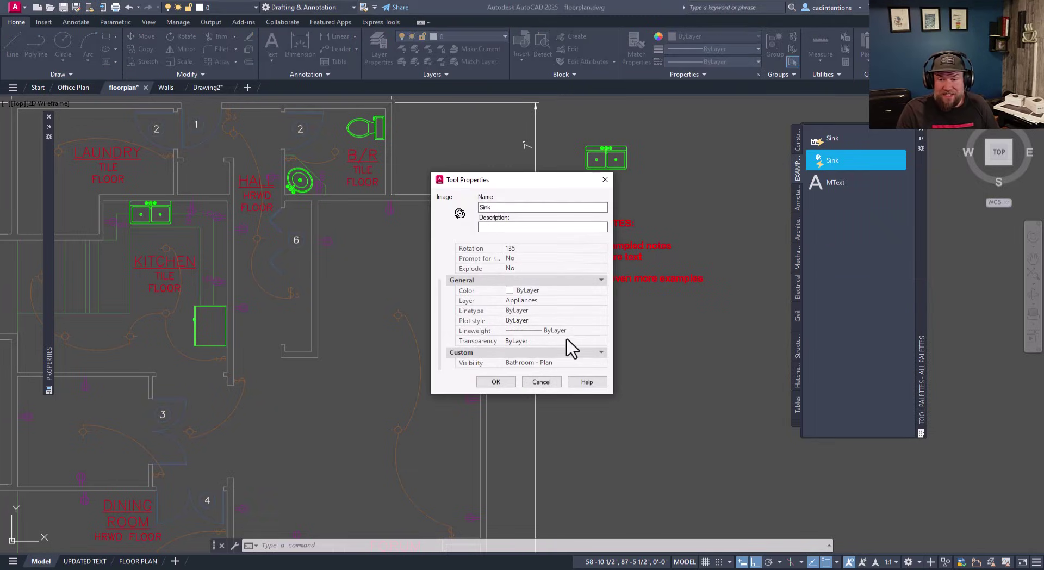
{"action": "left_click", "coordinate": [542, 381]}
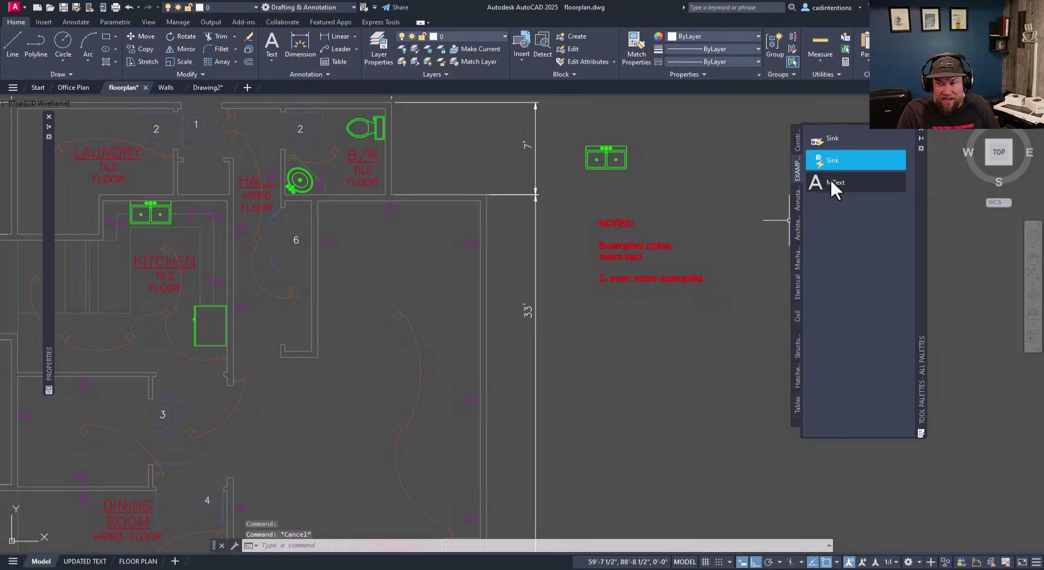
Step: Review the MText tool's properties, including its command string, layer and text style, and close them without changes
{"action": "right_click", "coordinate": [831, 182]}
{"action": "left_click", "coordinate": [869, 254]}
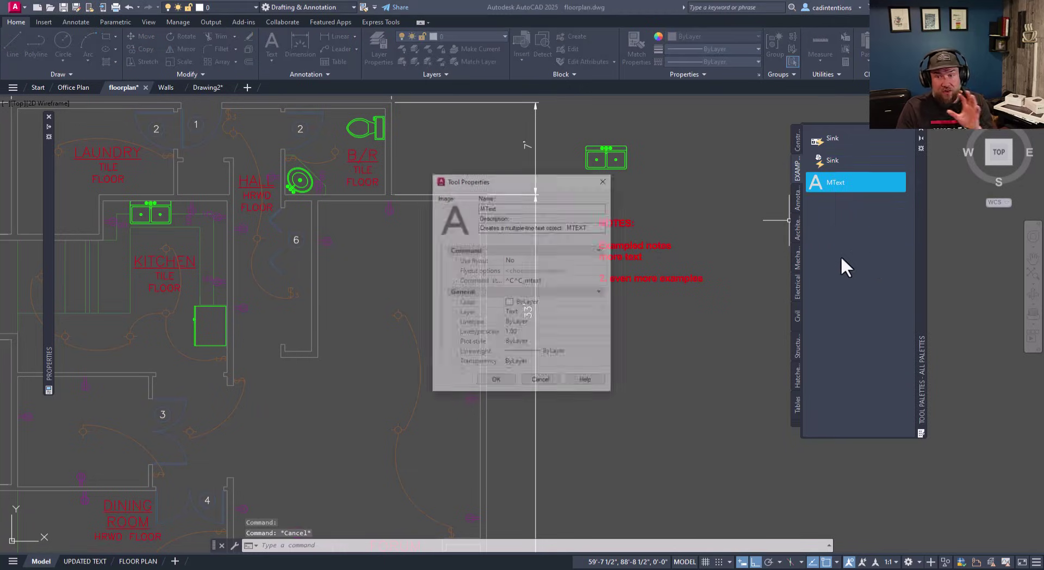
{"action": "scroll", "coordinate": [568, 331], "scroll_direction": "down", "scroll_amount": 2}
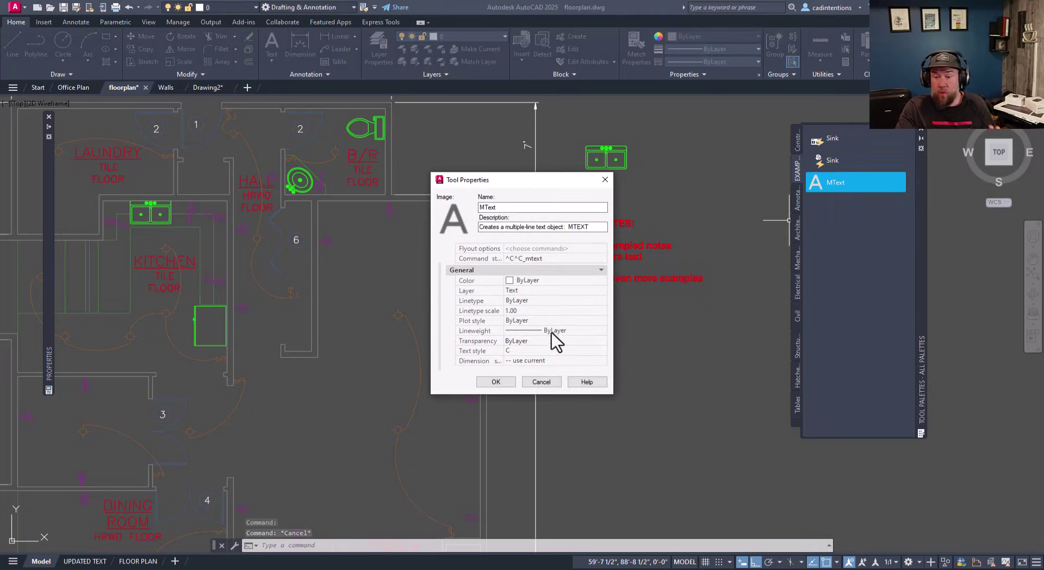
{"action": "left_click", "coordinate": [540, 381]}
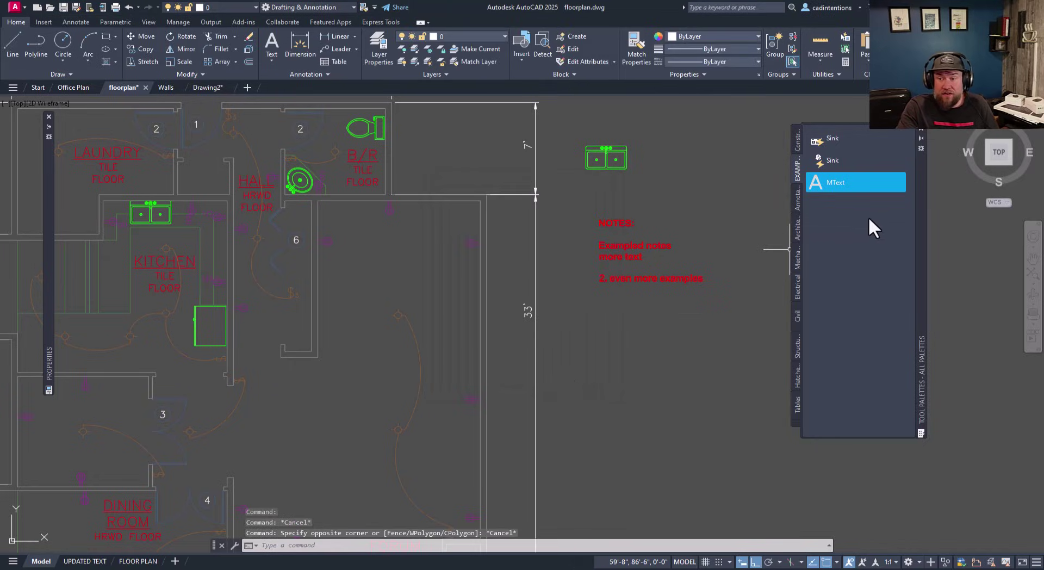
Step: Use the custom palette's MText tool to place the text "EXAMPLED" in a box below the existing notes
{"action": "key", "text": "Delete"}
{"action": "left_click", "coordinate": [843, 183]}
{"action": "left_click", "coordinate": [636, 357]}
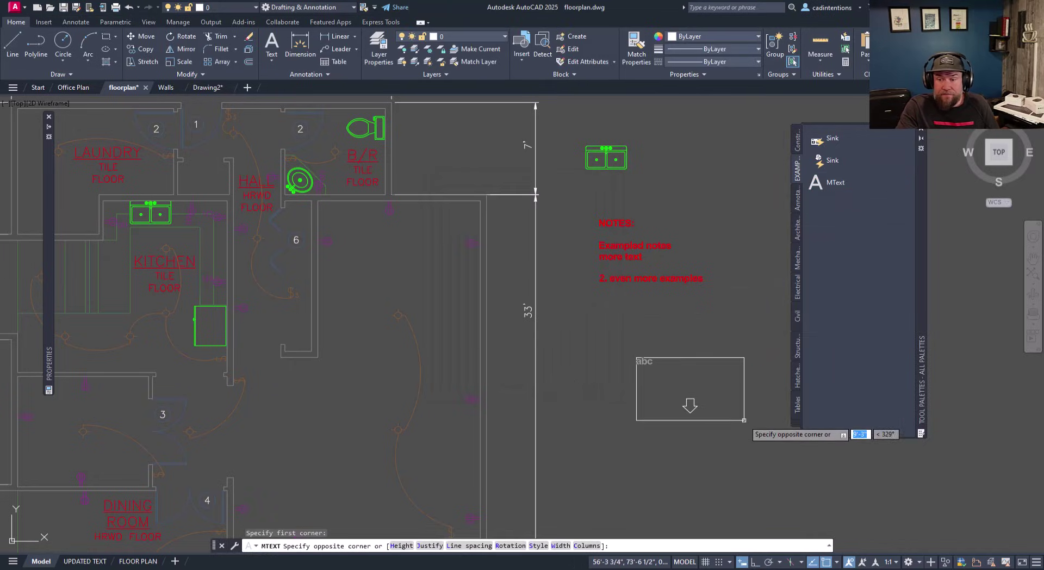
{"action": "left_click", "coordinate": [744, 421]}
{"action": "type", "text": "EXAMPLED"}
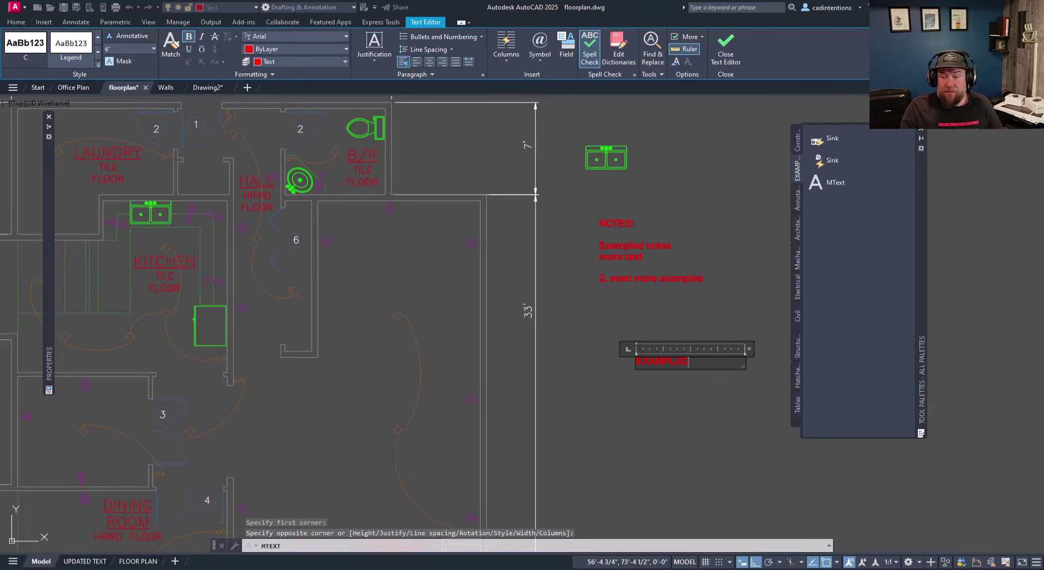
{"action": "key", "text": "Escape"}
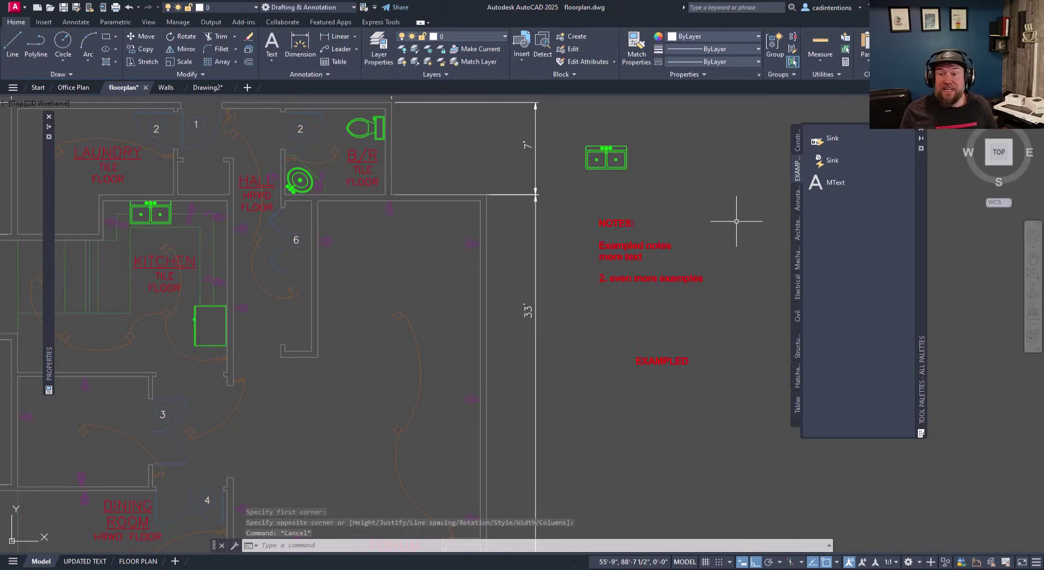
{"action": "key", "text": "Escape"}
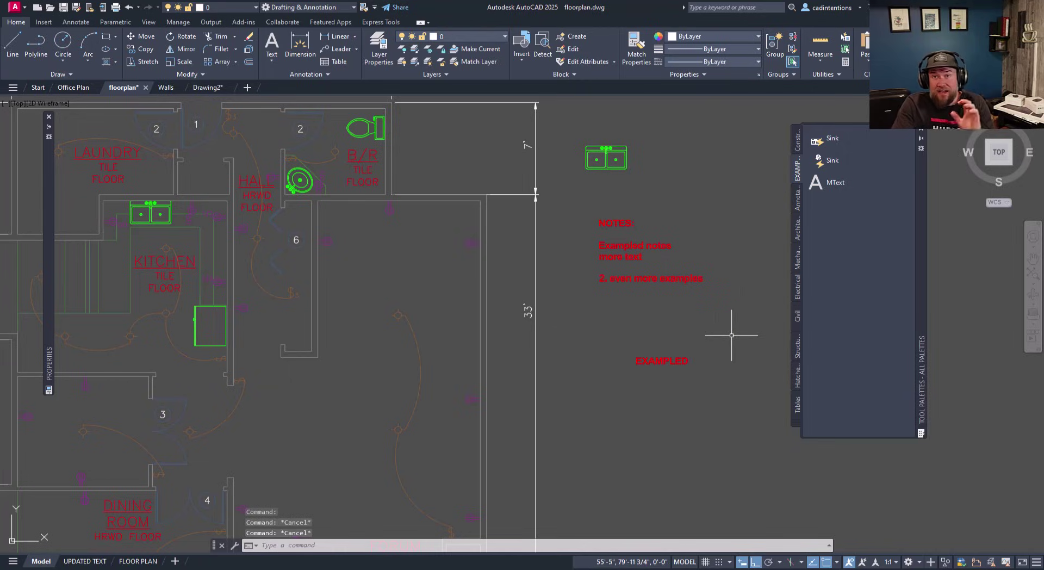
{"action": "left_click", "coordinate": [706, 352]}
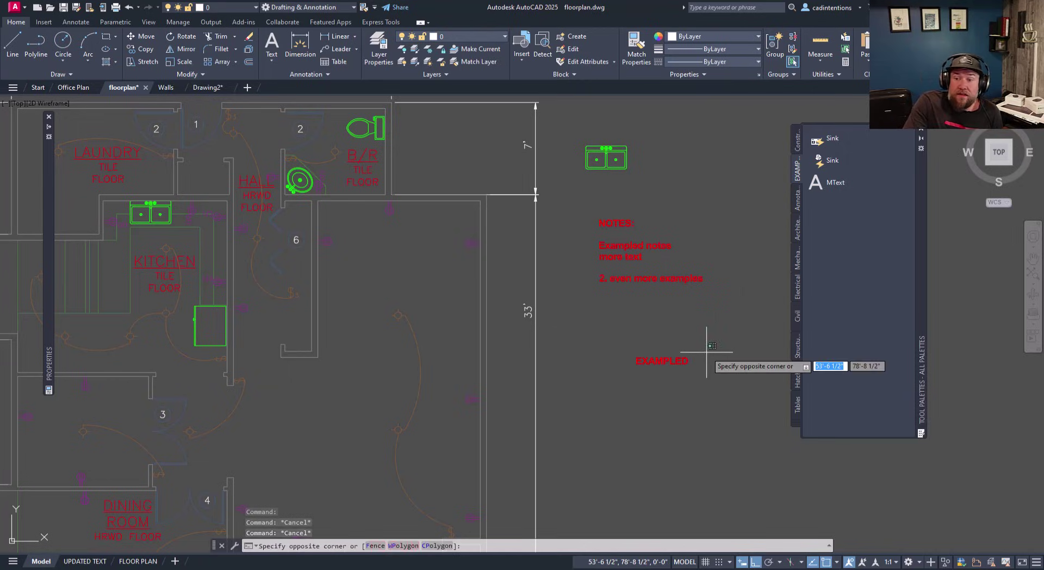
{"action": "key", "text": "Escape"}
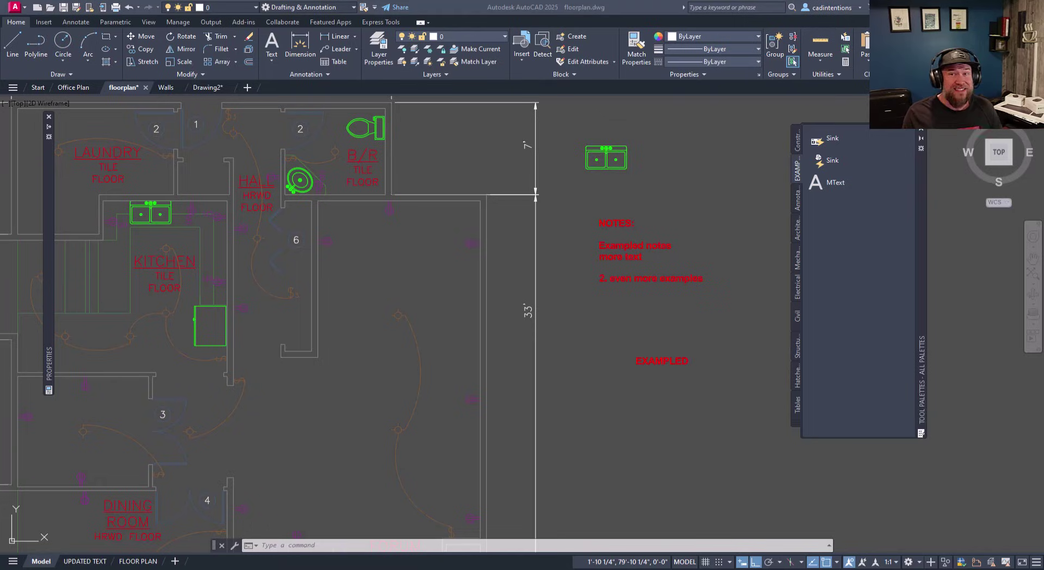